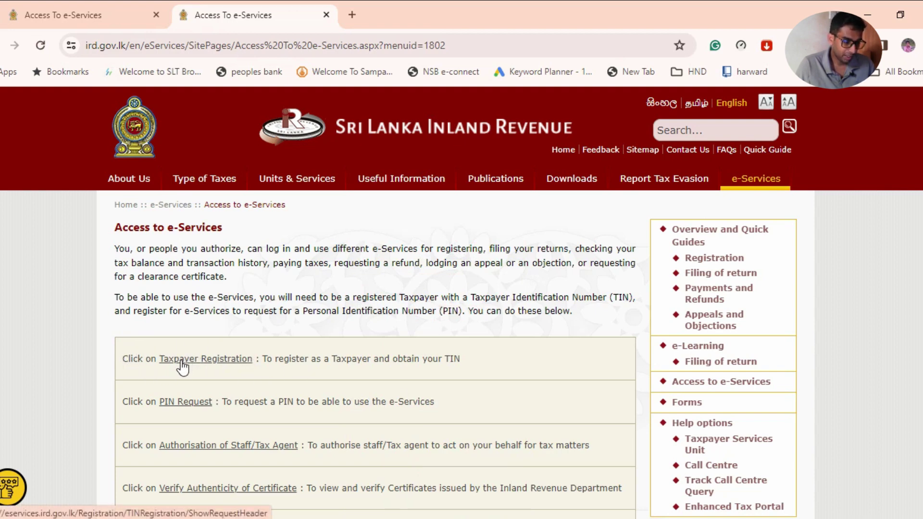
Start a Taxpayer Registration with Registration type INDIVIDUAL LOCAL.
click(182, 367)
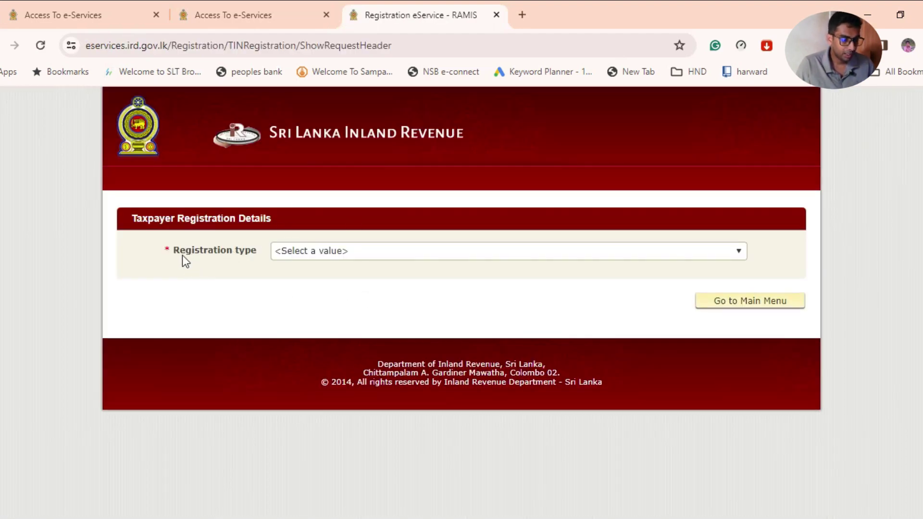
click(303, 252)
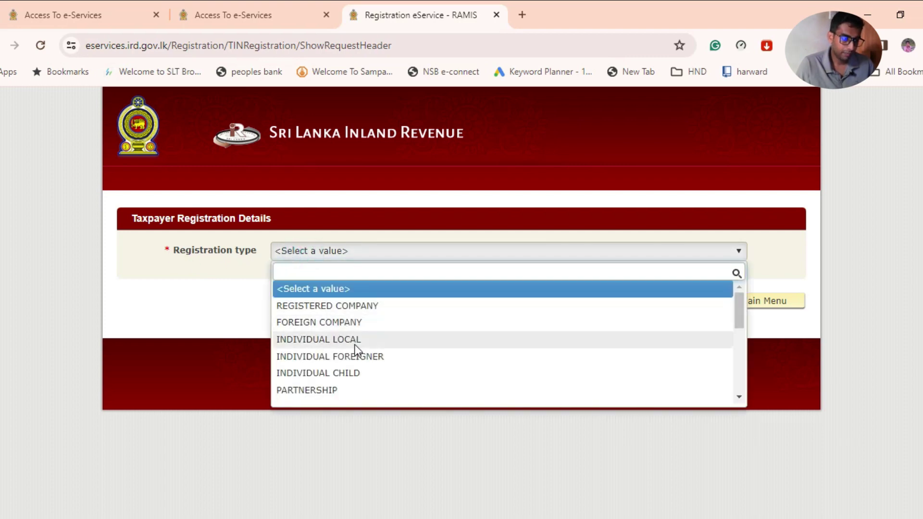
click(314, 339)
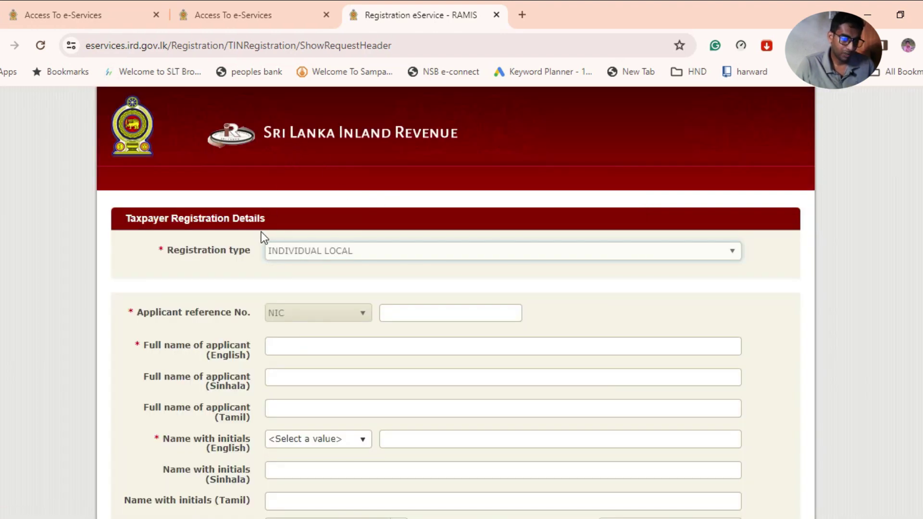
scroll(261, 232, down, 2)
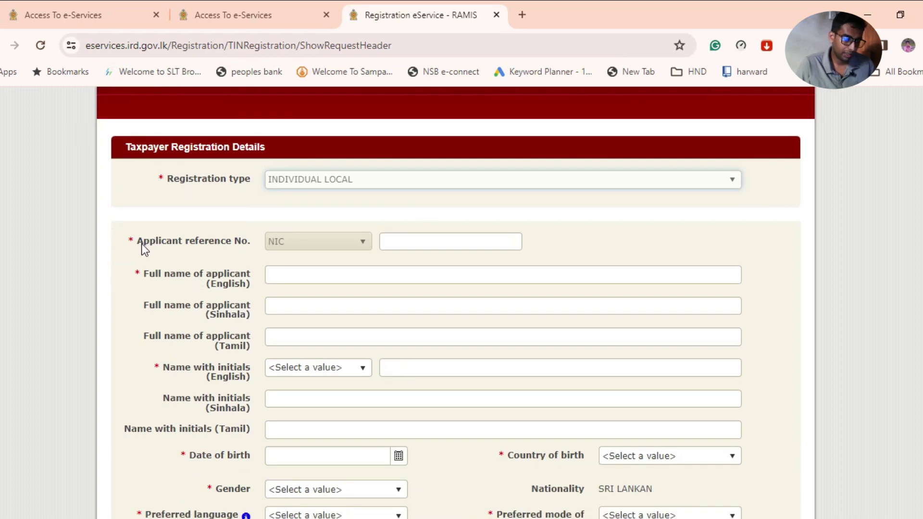
drag(138, 240, 248, 243)
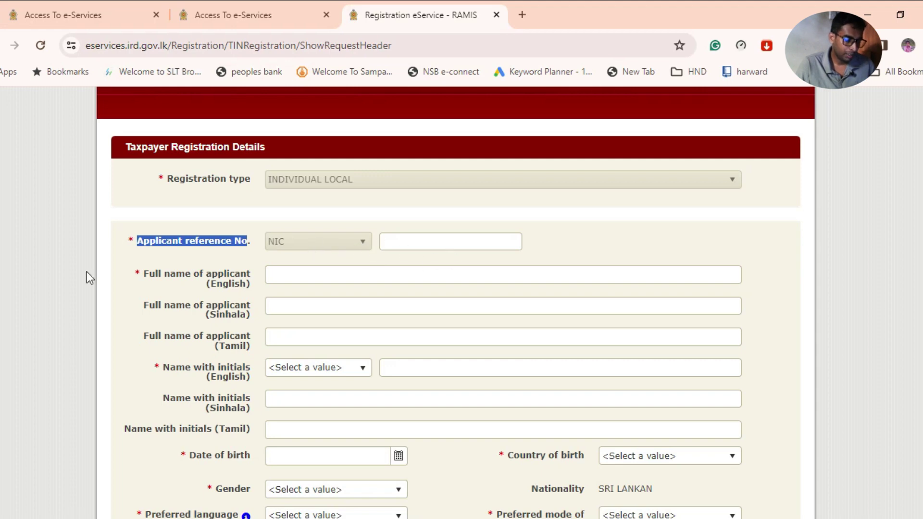
drag(144, 274, 251, 296)
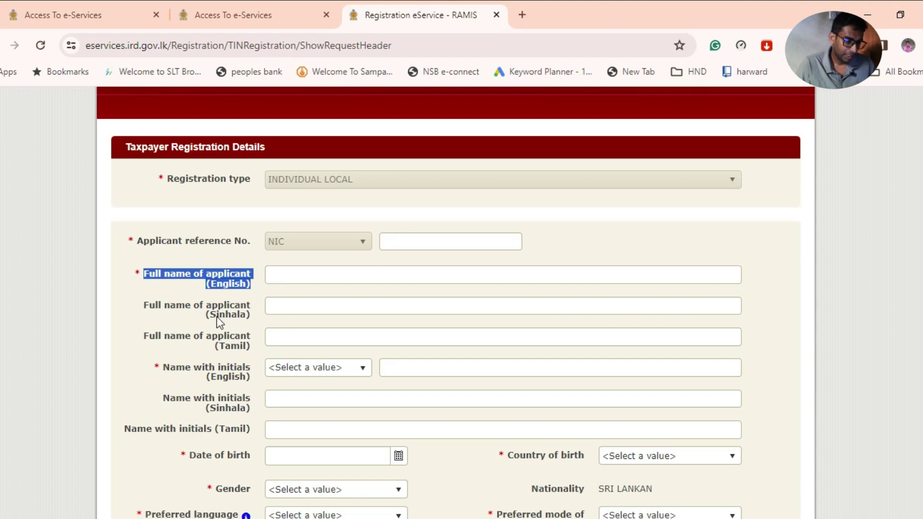
drag(153, 366, 247, 385)
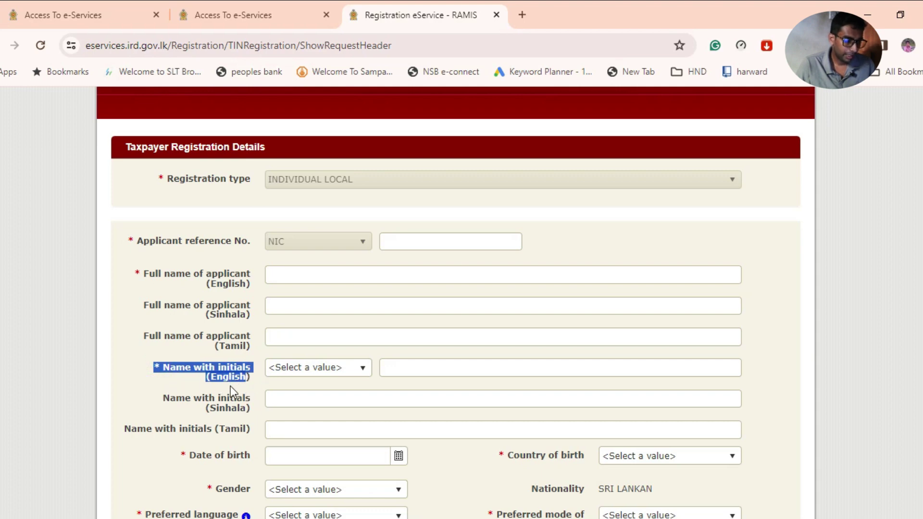
scroll(235, 383, down, 3)
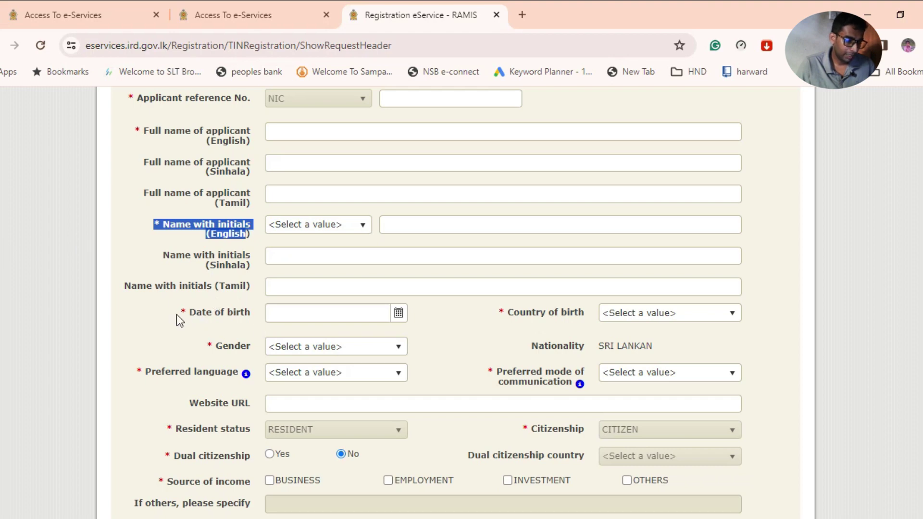
drag(186, 315, 250, 313)
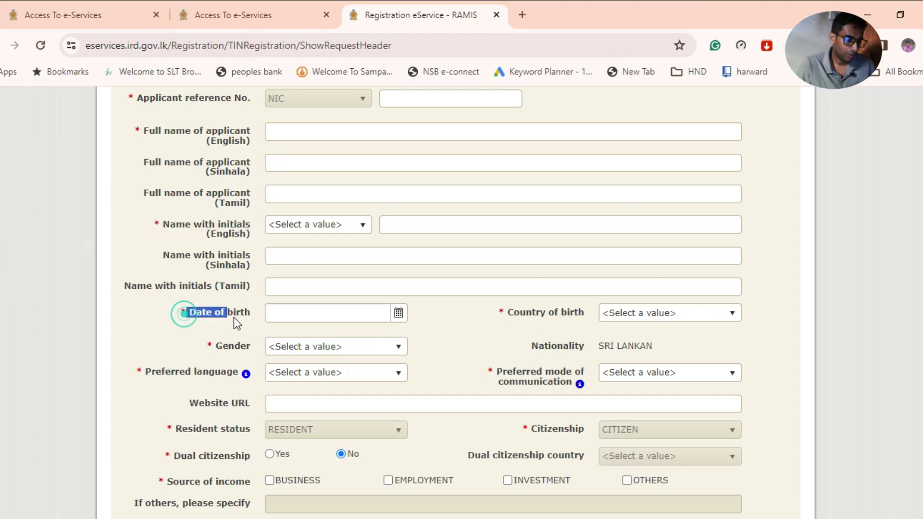
drag(216, 347, 258, 349)
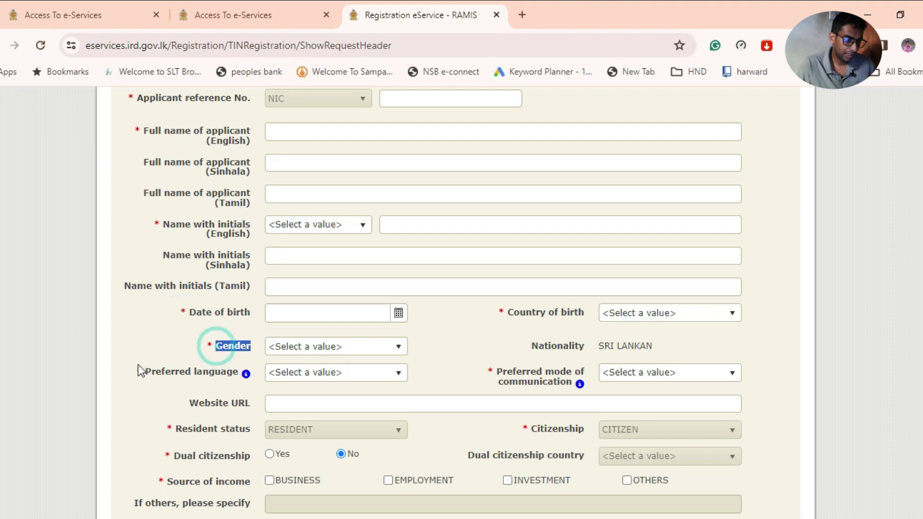
drag(141, 371, 237, 377)
scroll(238, 377, down, 4)
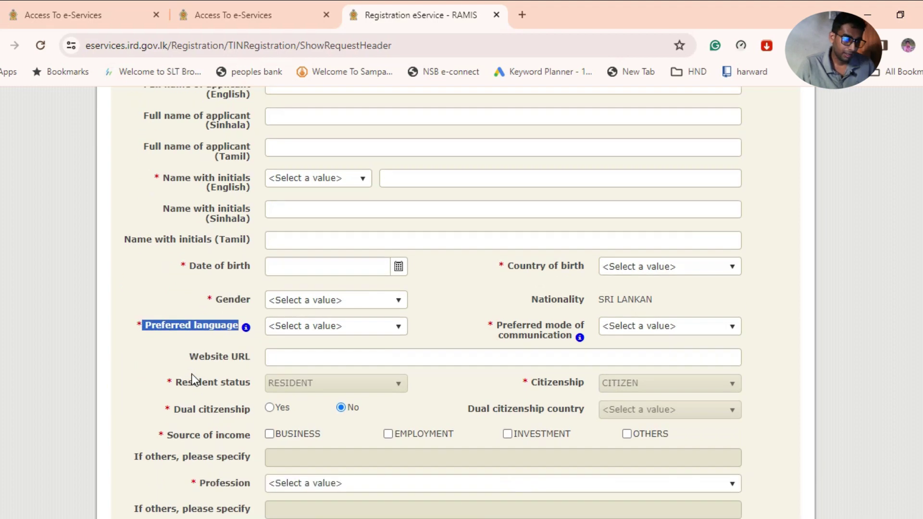
drag(176, 213, 246, 225)
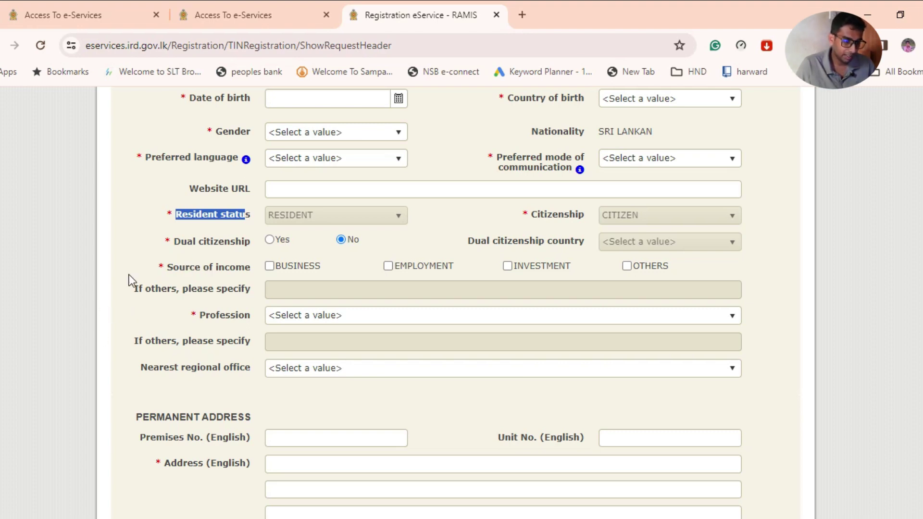
drag(175, 241, 244, 250)
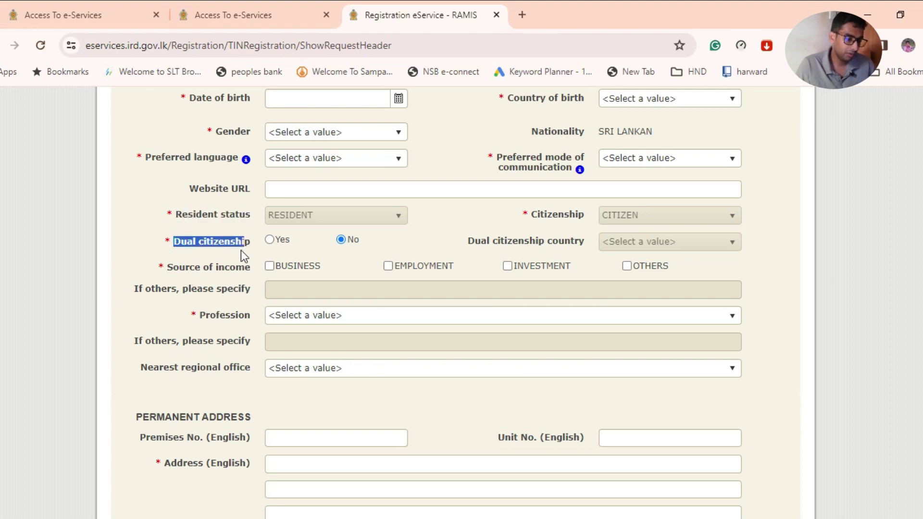
drag(169, 266, 252, 273)
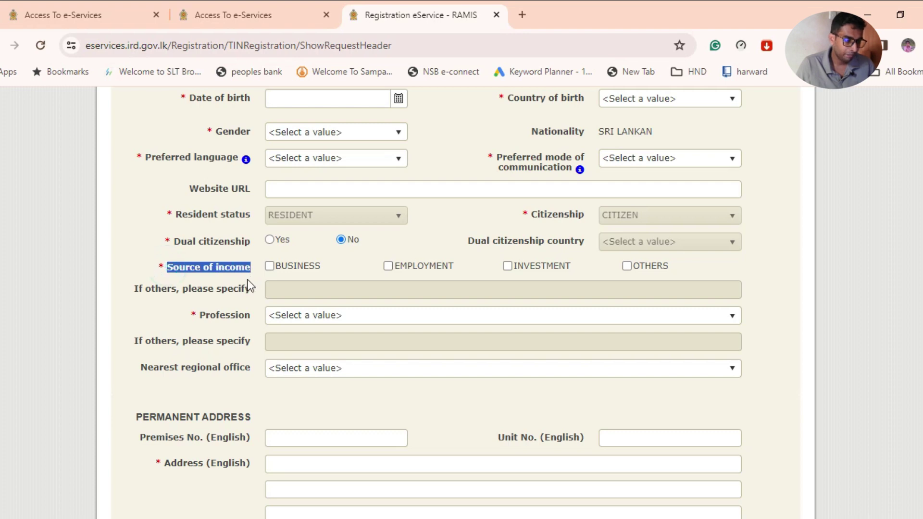
drag(199, 315, 252, 317)
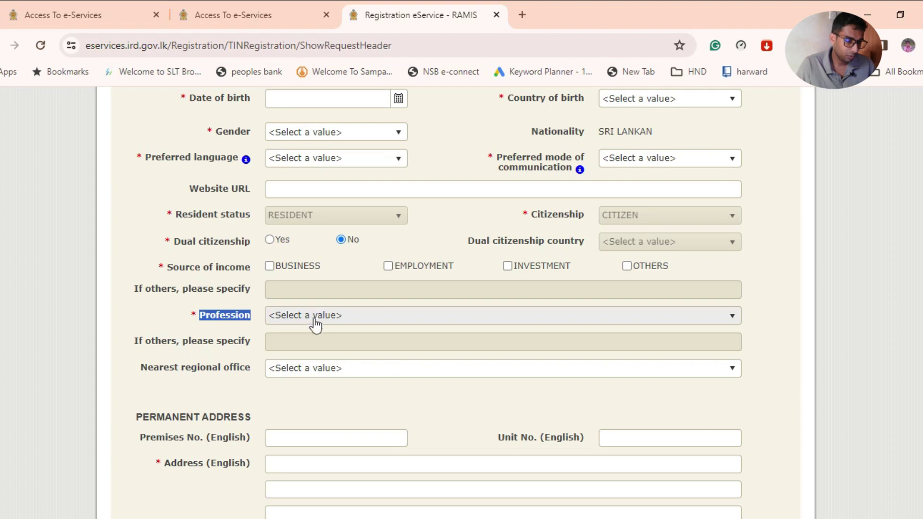
scroll(236, 318, down, 3)
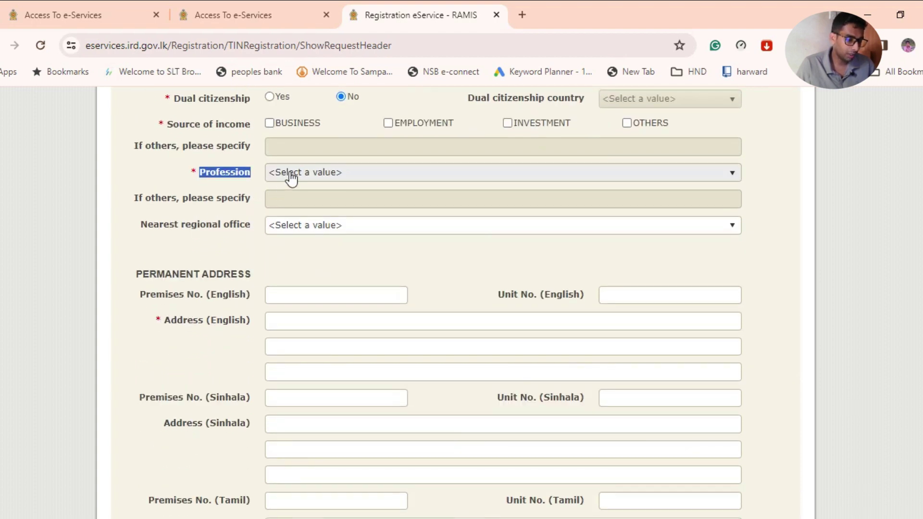
Review the Profession list without choosing one, then highlight the permanent Address (English) field.
click(289, 173)
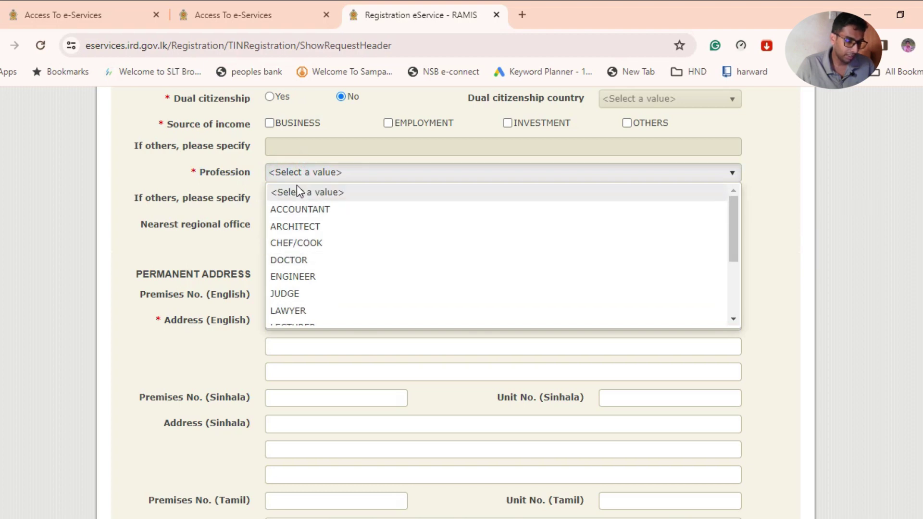
click(165, 318)
drag(162, 336, 242, 338)
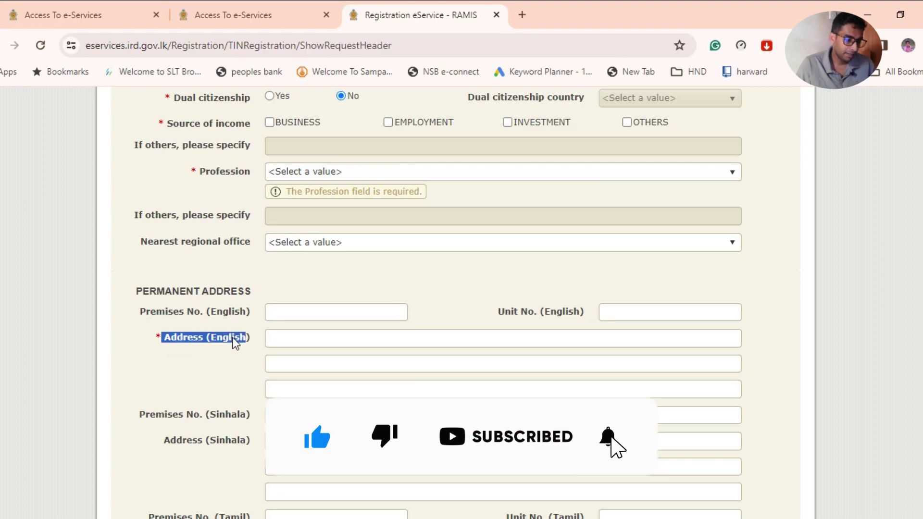
scroll(233, 340, down, 4)
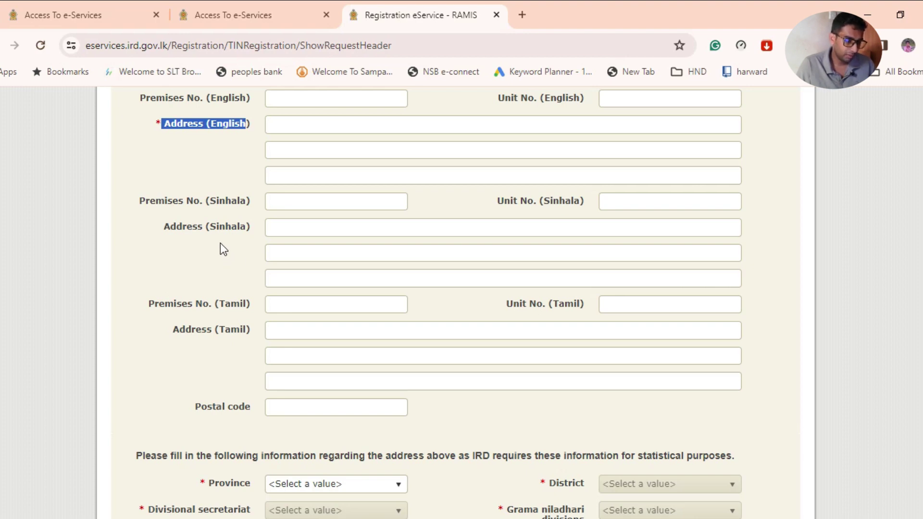
Highlight the Province, Divisional secretariat, Grama niladhari division, District and residential address fields.
scroll(221, 240, down, 1)
scroll(223, 219, down, 1)
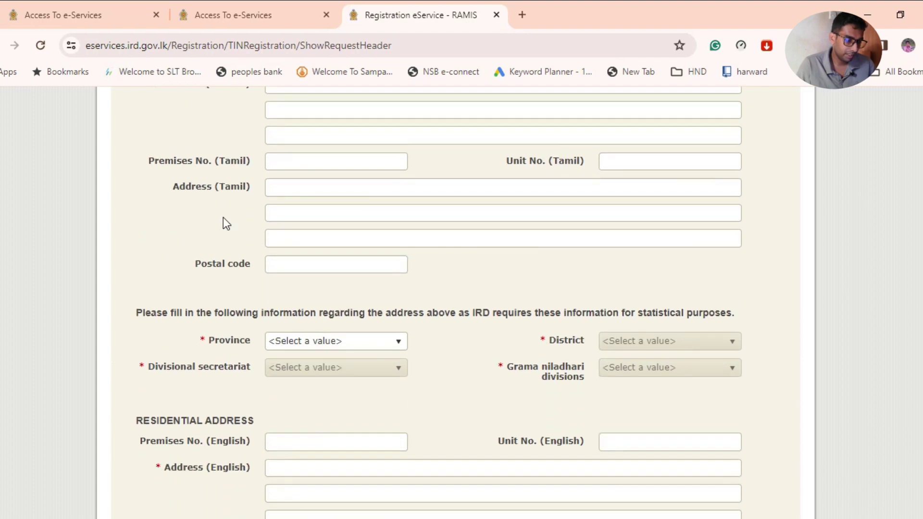
scroll(223, 217, down, 1)
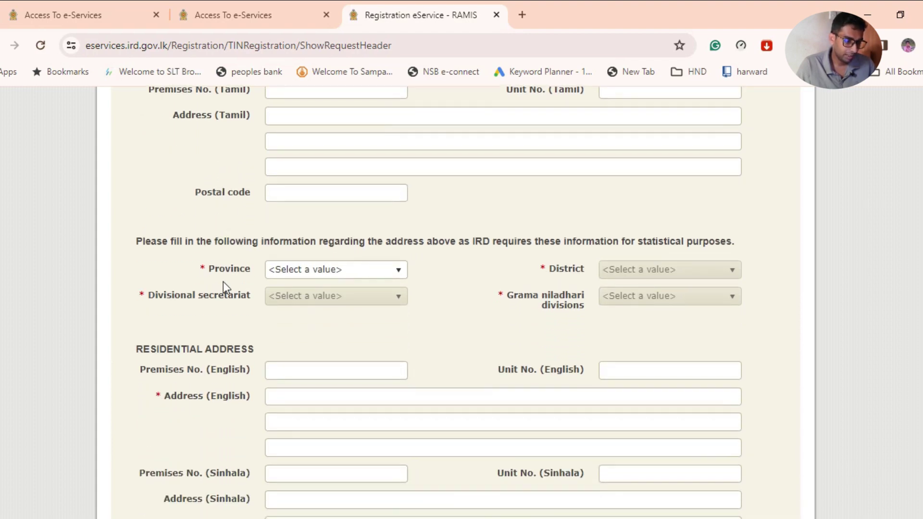
drag(216, 269, 245, 270)
drag(150, 292, 249, 307)
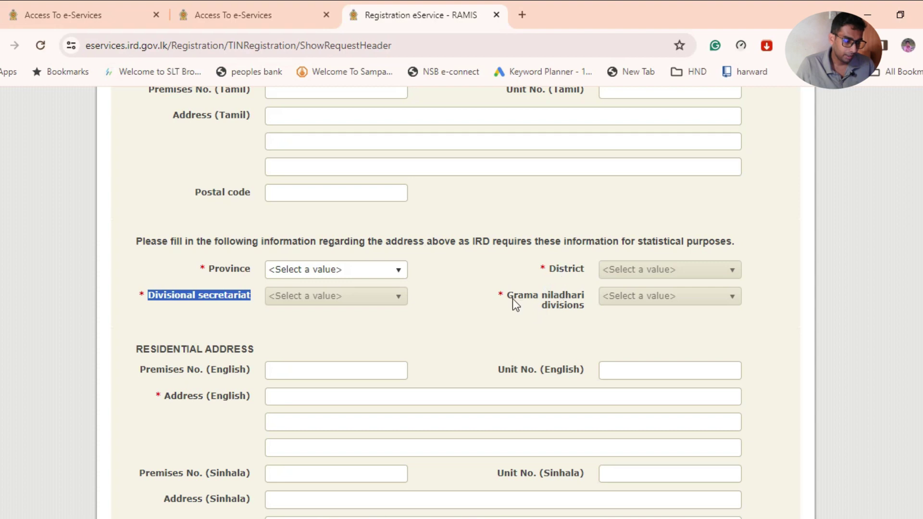
drag(508, 292, 576, 307)
drag(549, 265, 581, 281)
scroll(436, 325, down, 3)
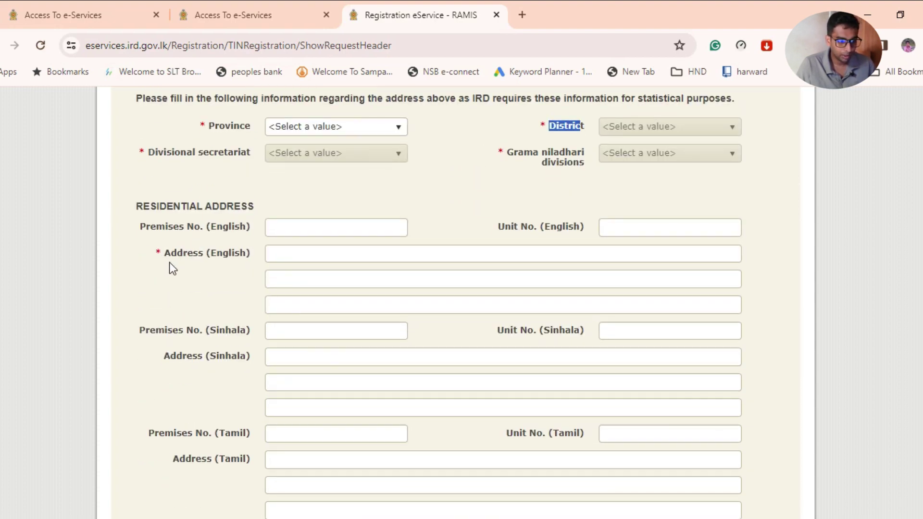
drag(165, 255, 246, 266)
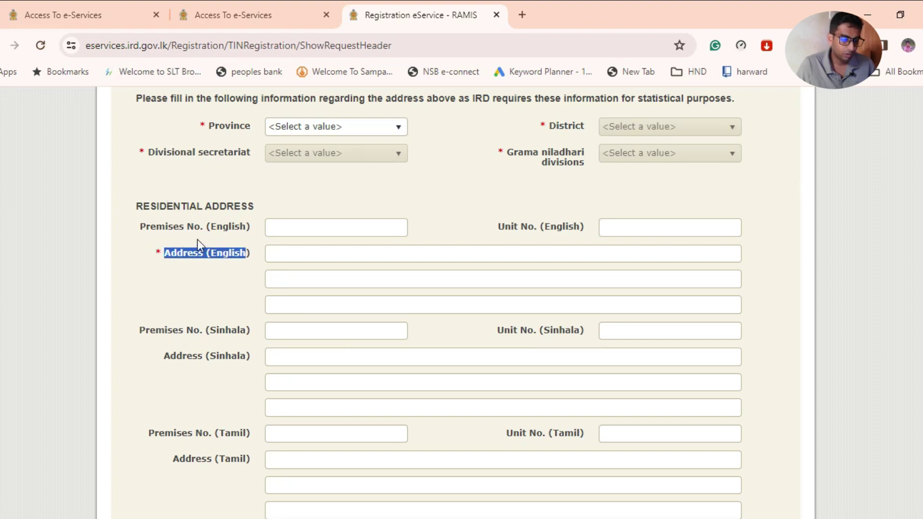
scroll(219, 295, up, 12)
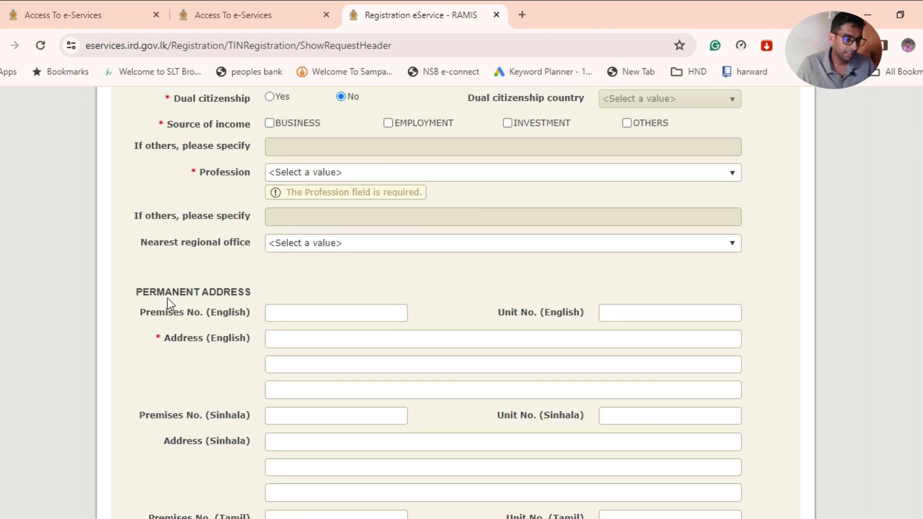
scroll(173, 323, down, 5)
scroll(175, 322, down, 12)
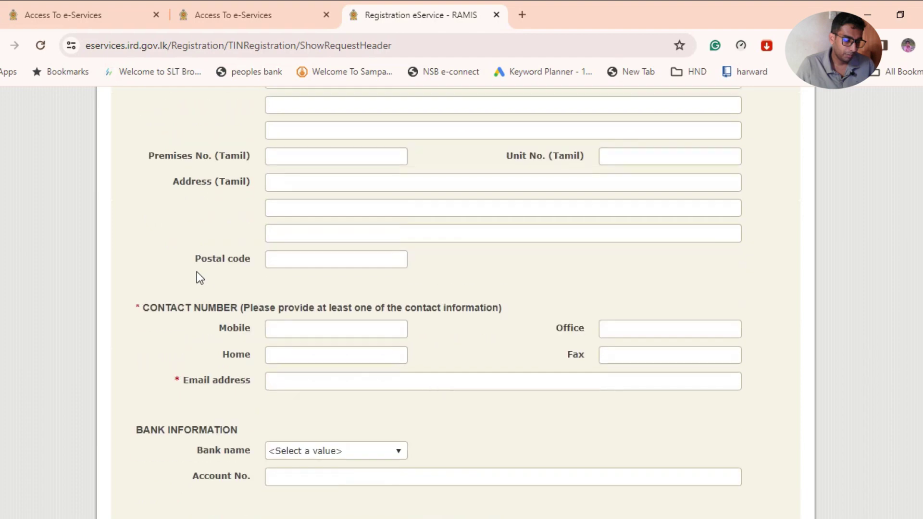
scroll(197, 272, down, 1)
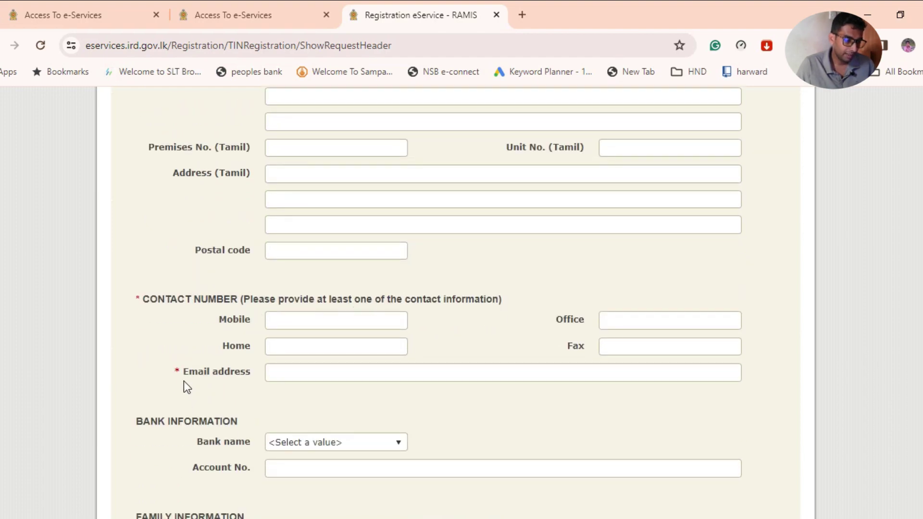
drag(187, 371, 253, 373)
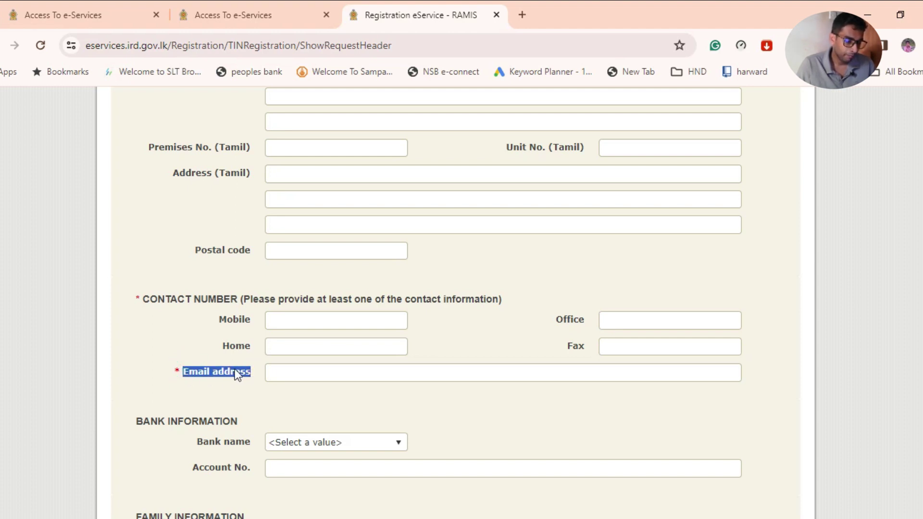
scroll(234, 368, down, 3)
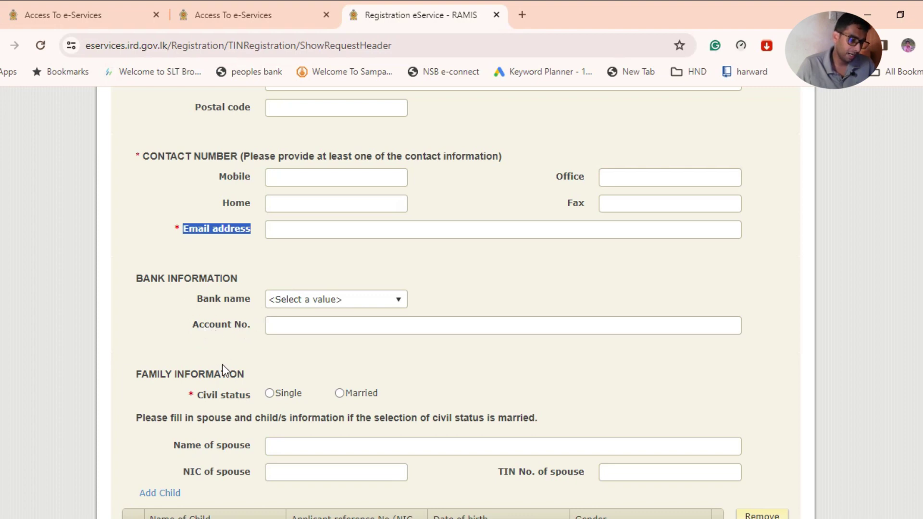
scroll(222, 368, down, 3)
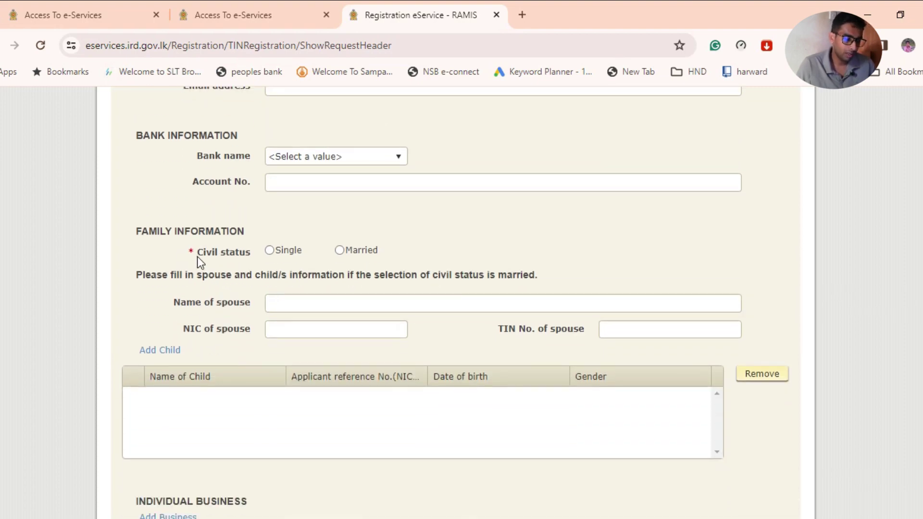
drag(196, 254, 252, 257)
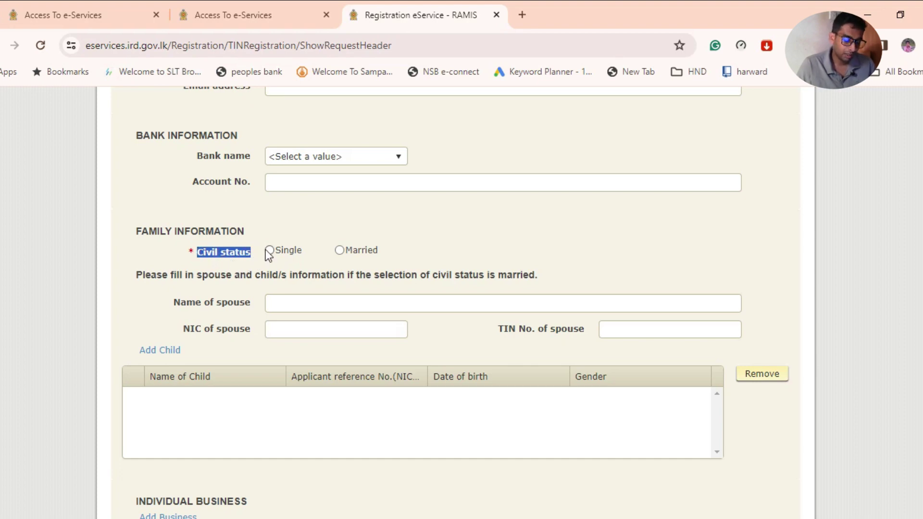
scroll(272, 251, down, 2)
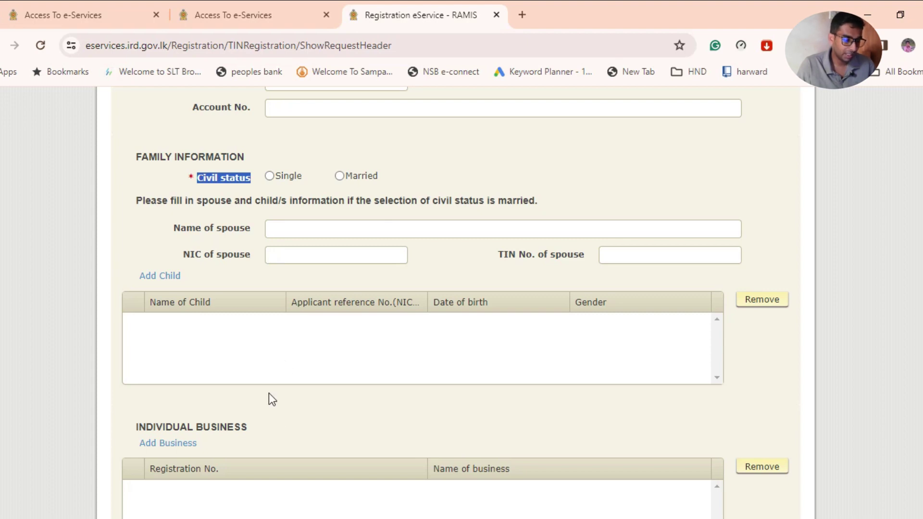
scroll(394, 381, down, 10)
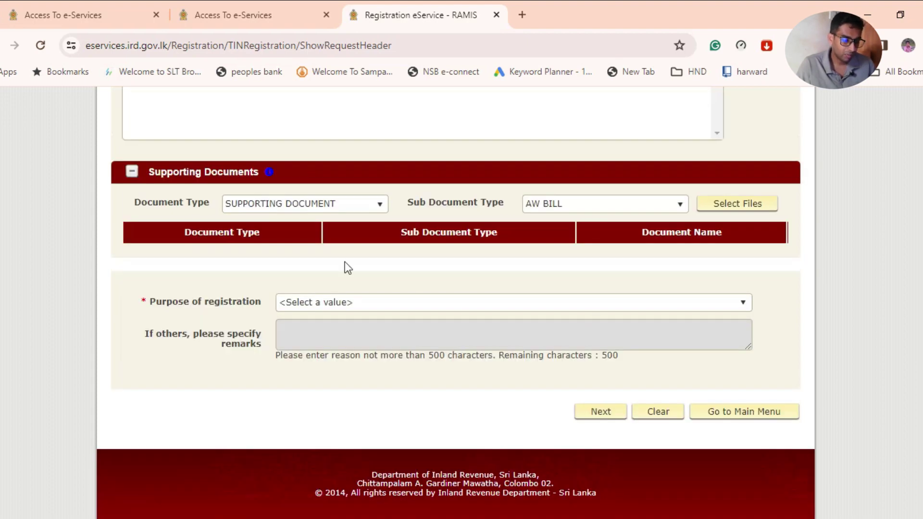
scroll(307, 226, up, 5)
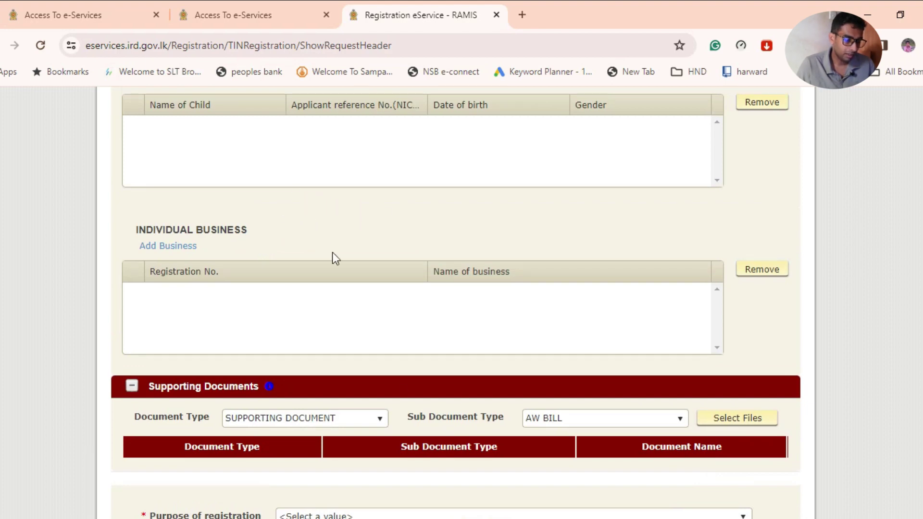
scroll(571, 248, down, 5)
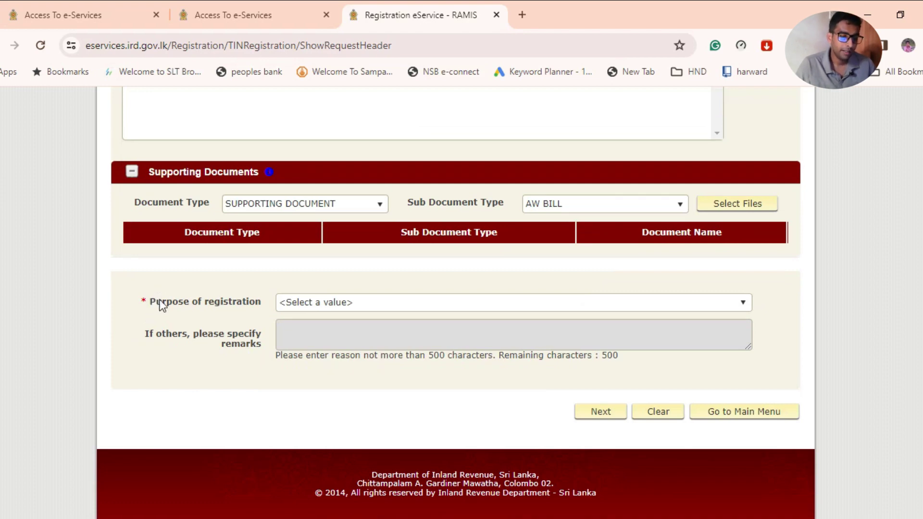
drag(150, 302, 254, 302)
scroll(460, 347, up, 20)
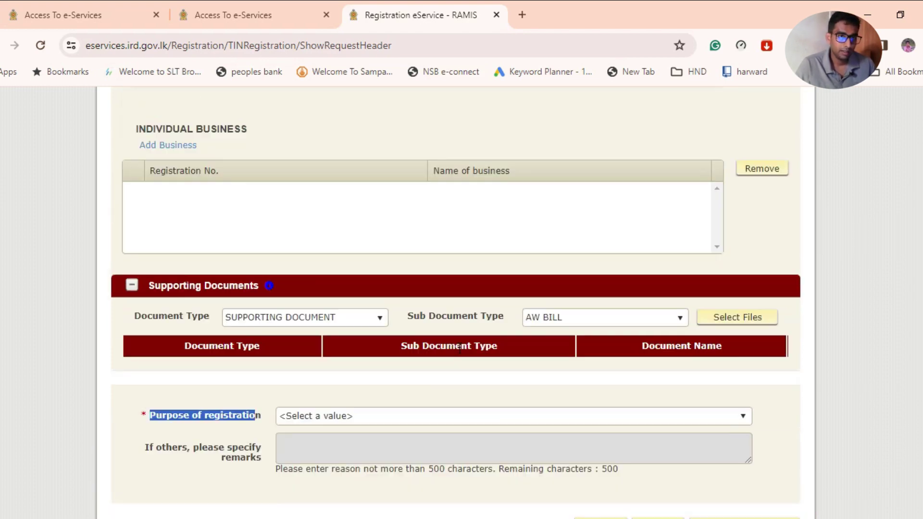
scroll(442, 239, up, 15)
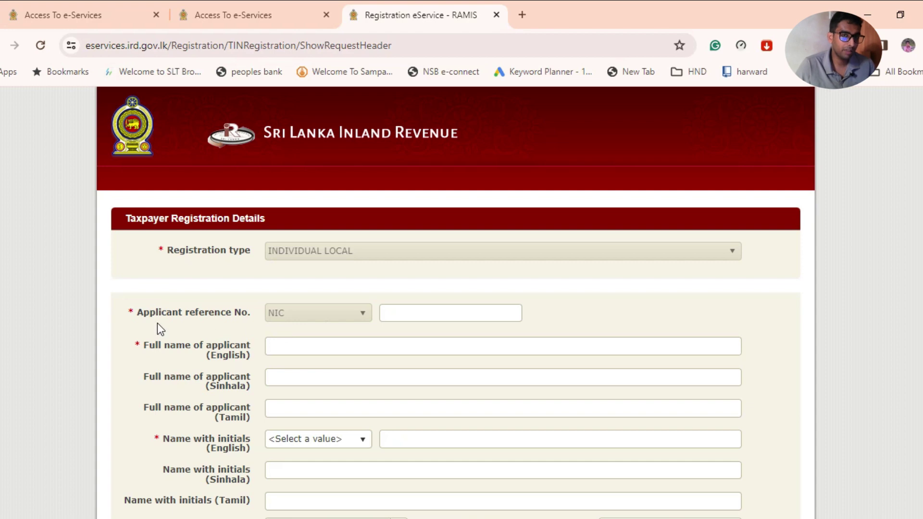
Enter the applicant's NIC number as the Applicant reference No.
click(293, 312)
click(423, 314)
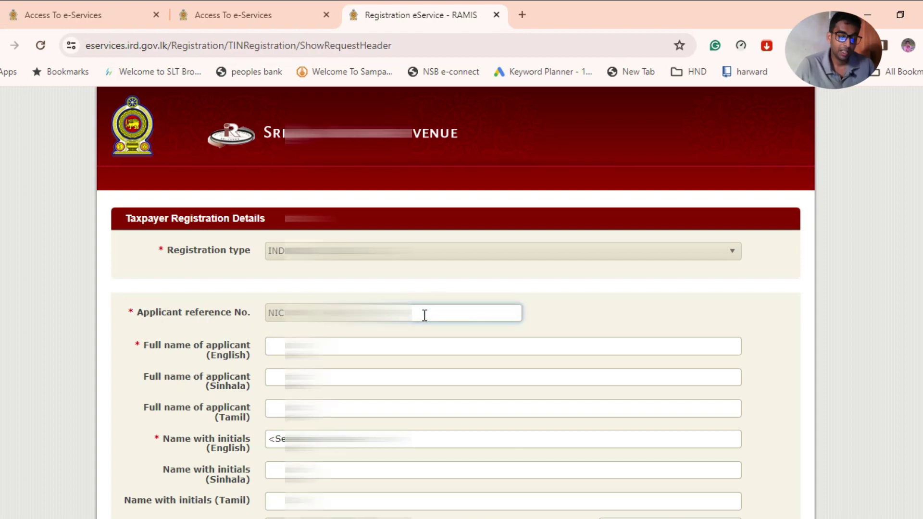
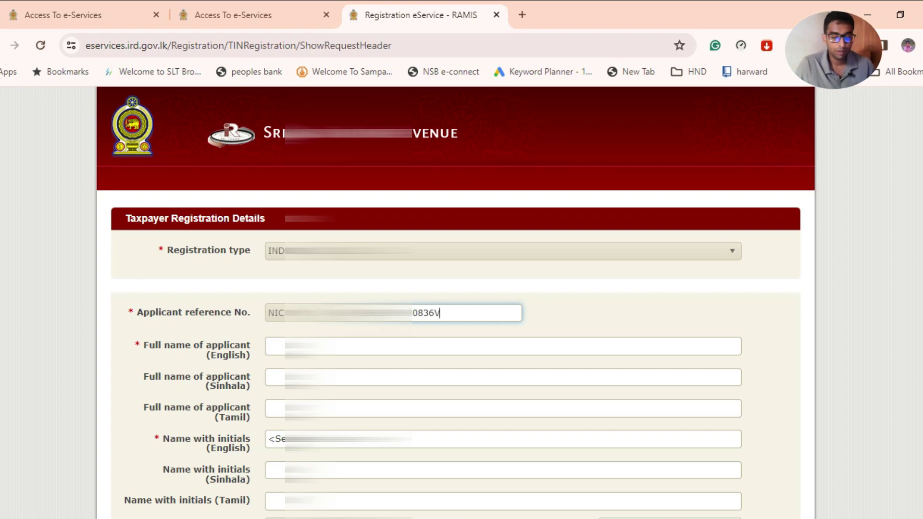
key(Tab)
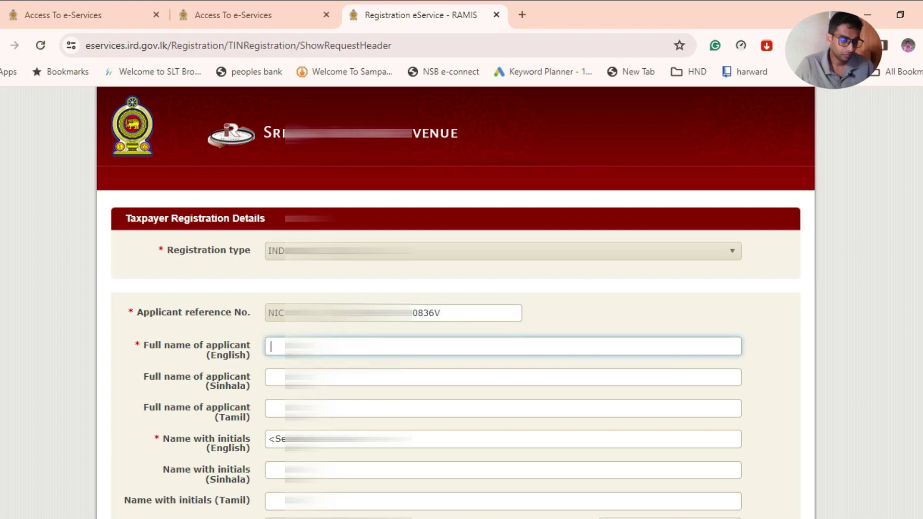
Type the applicant's full name in English.
text(WA)
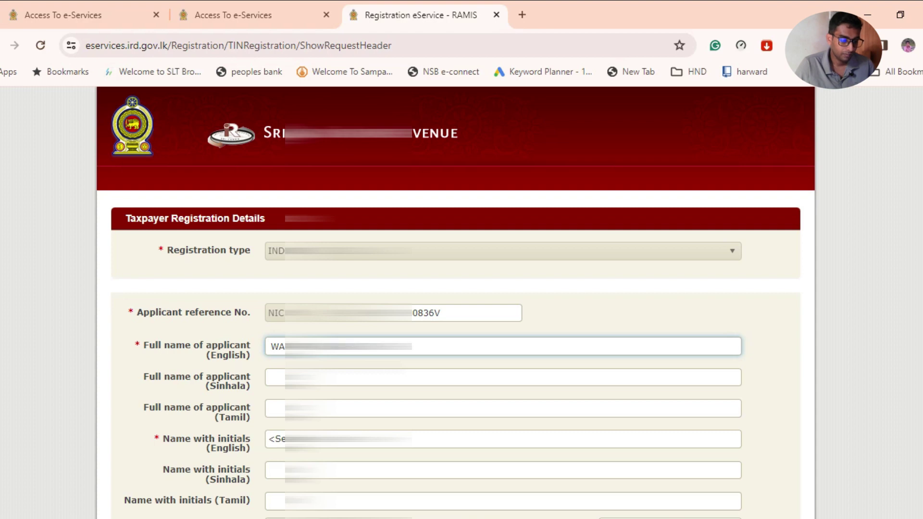
text(ANKA)
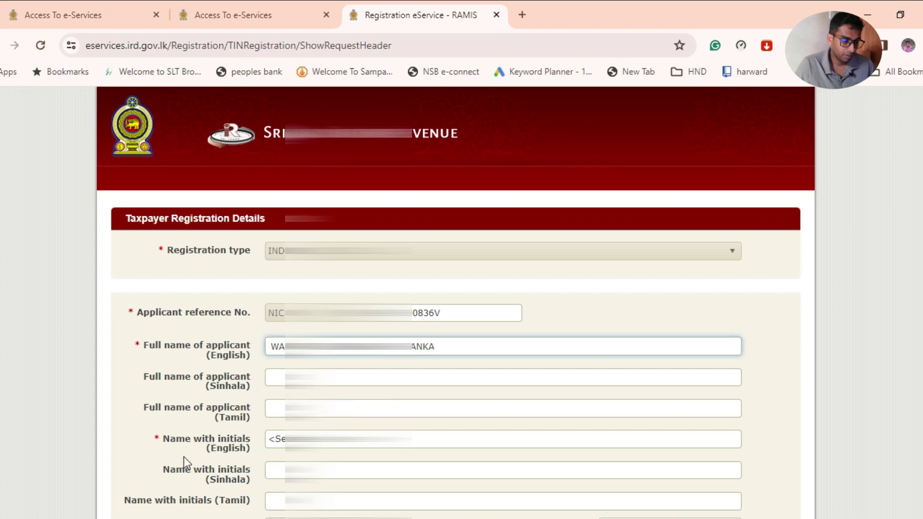
scroll(267, 412, down, 1)
click(278, 369)
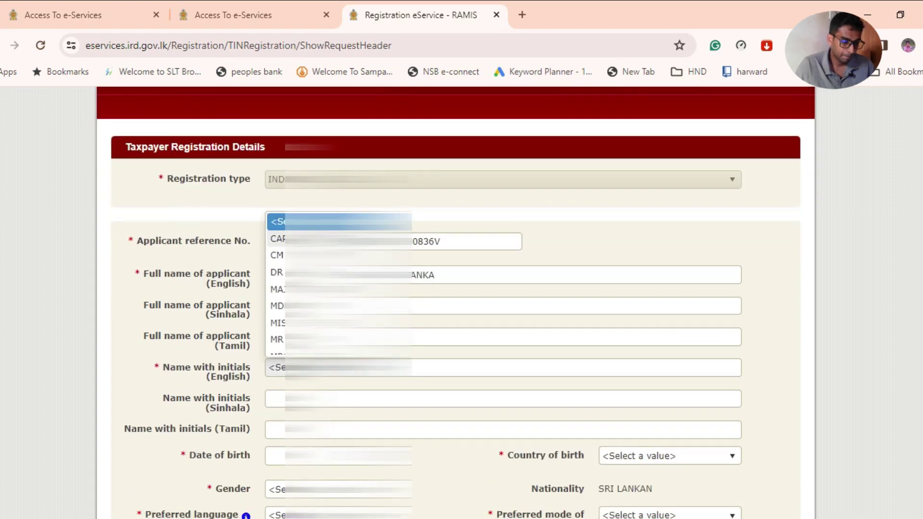
Select the MR title and type the applicant's name with initials in English.
scroll(282, 332, down, 2)
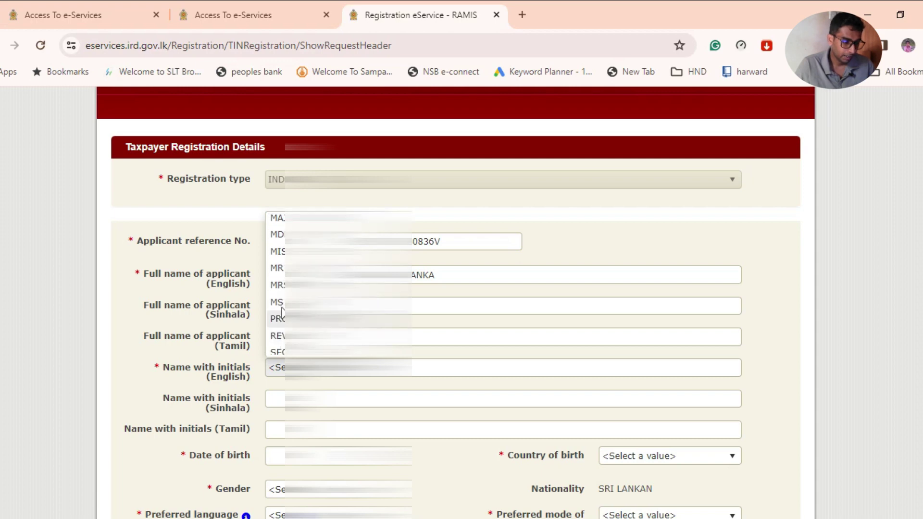
click(282, 271)
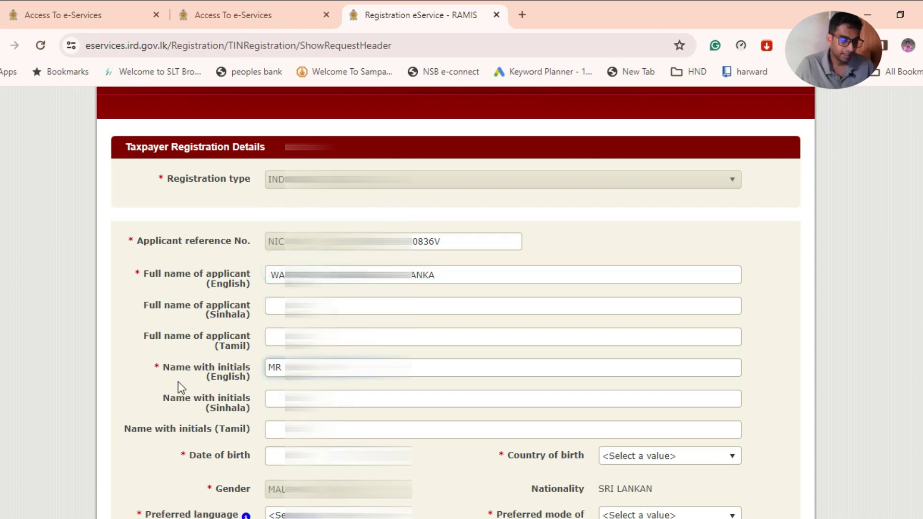
click(418, 366)
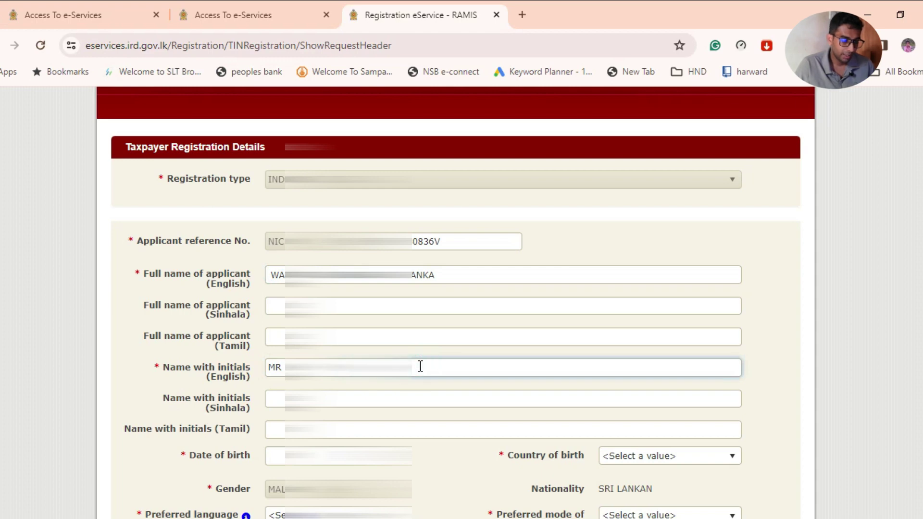
text(USHANKA)
scroll(420, 367, down, 3)
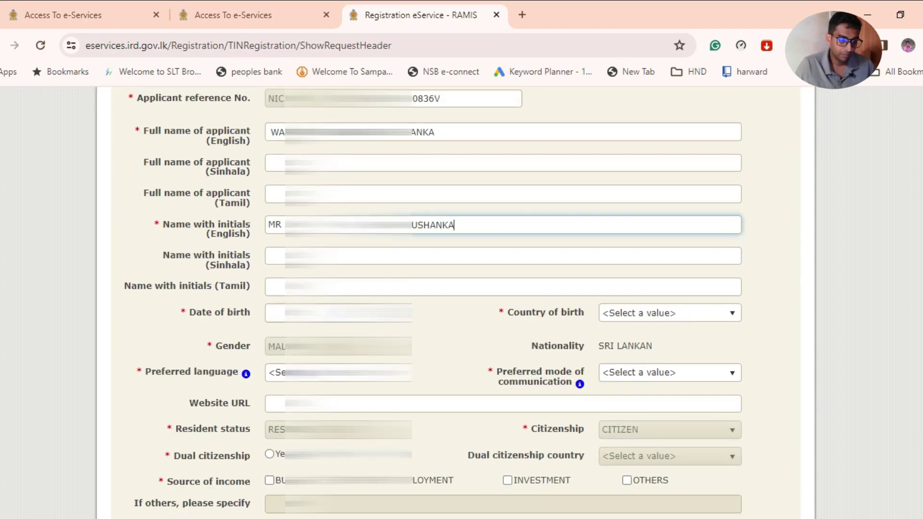
Enter the applicant's date of birth, a day in the 1990s, from the calendar.
click(336, 313)
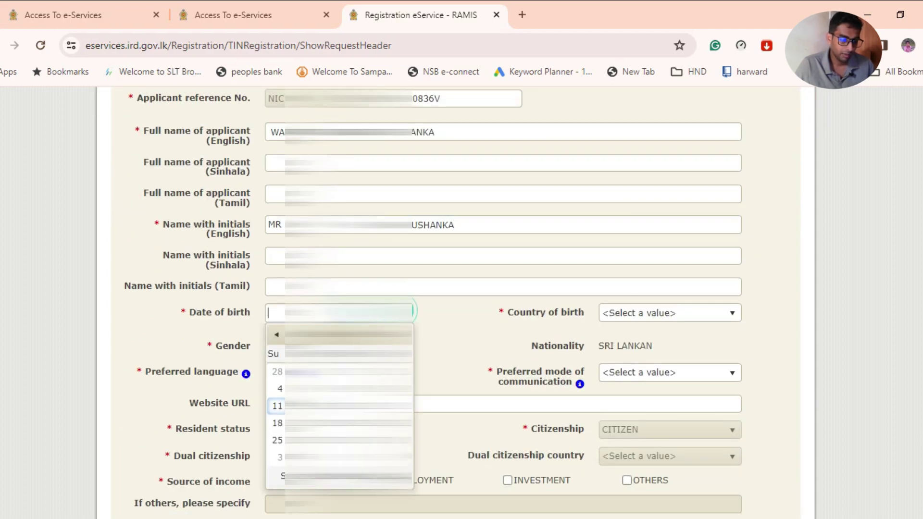
click(344, 334)
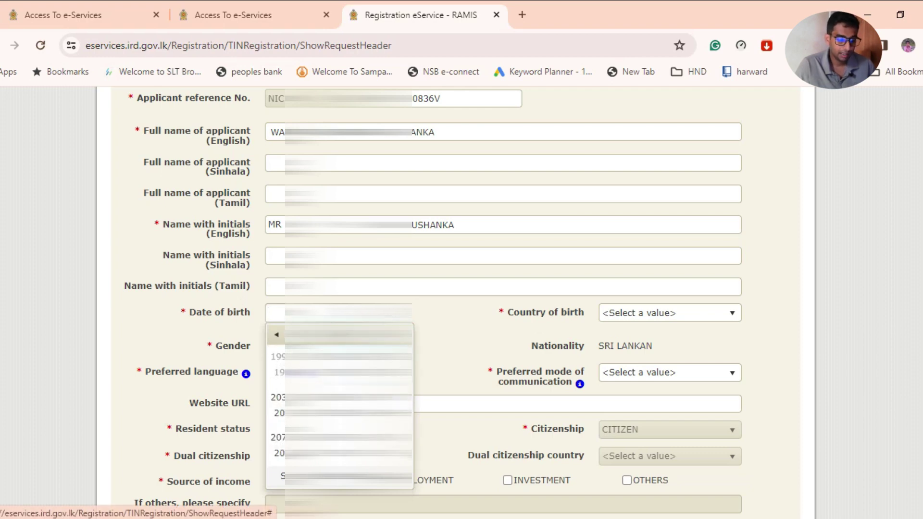
click(280, 358)
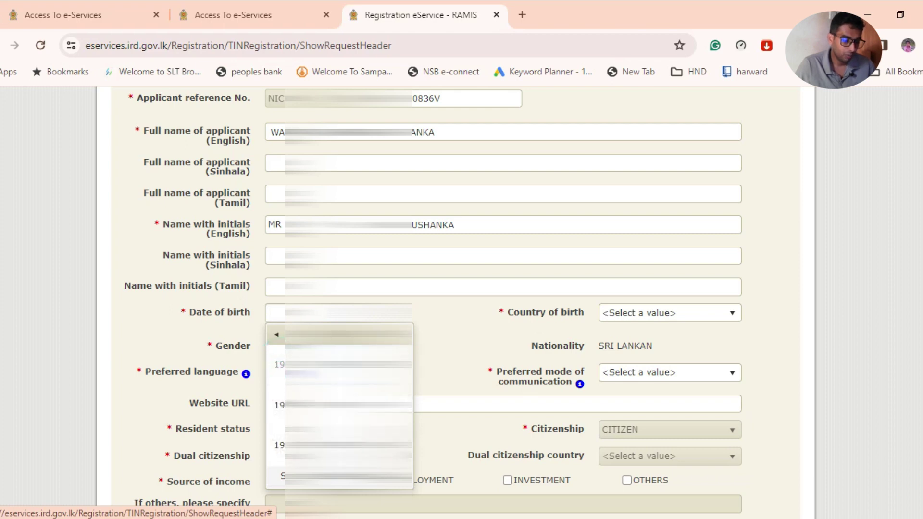
click(278, 406)
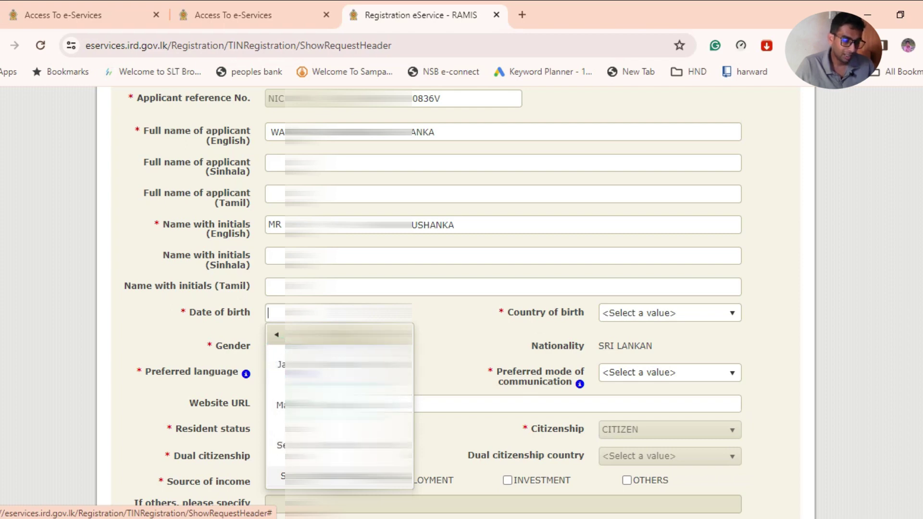
click(298, 409)
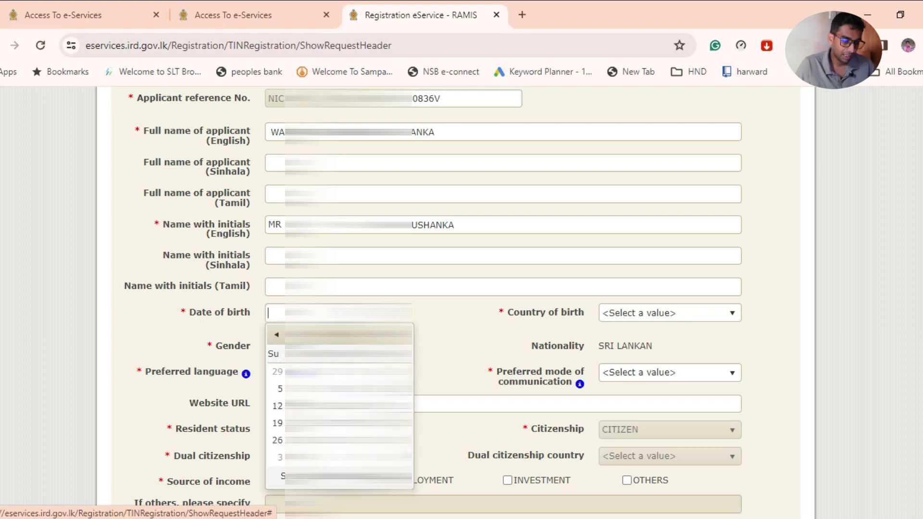
click(312, 423)
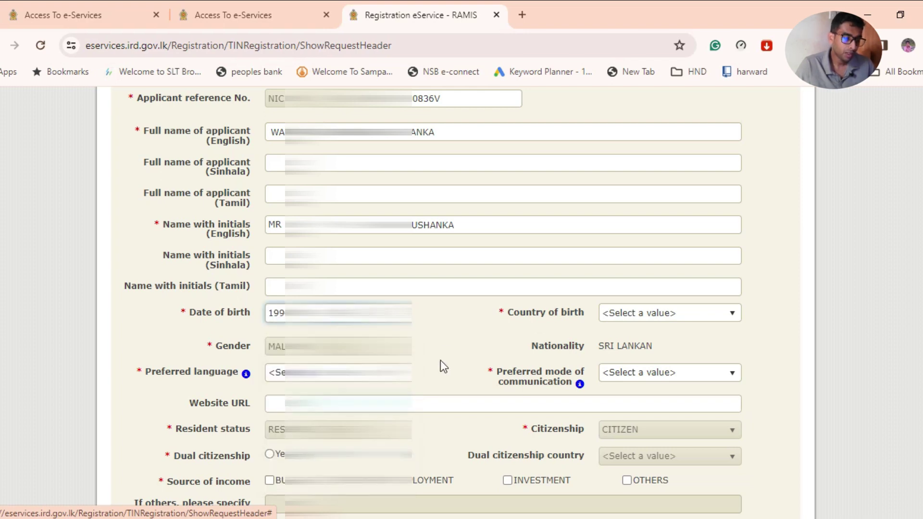
click(637, 316)
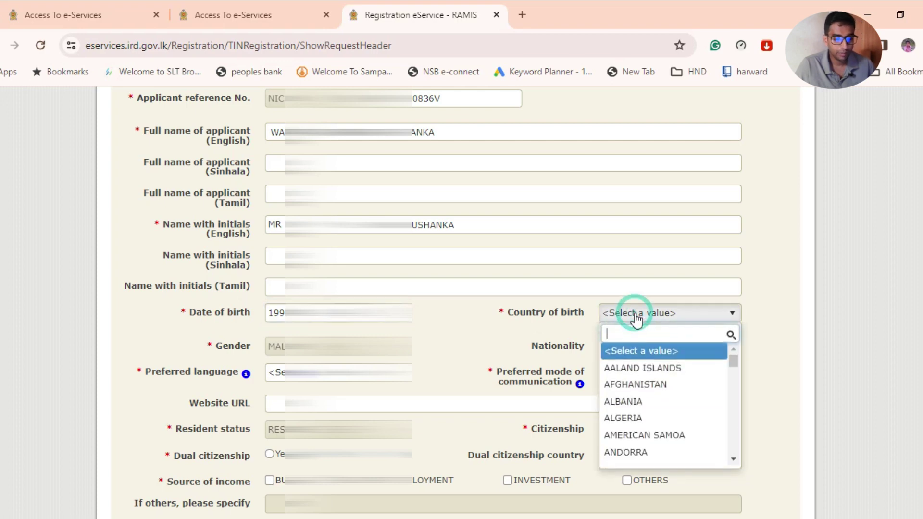
Set Country of birth to SRI LANKA by searching 'sr'.
text(sr)
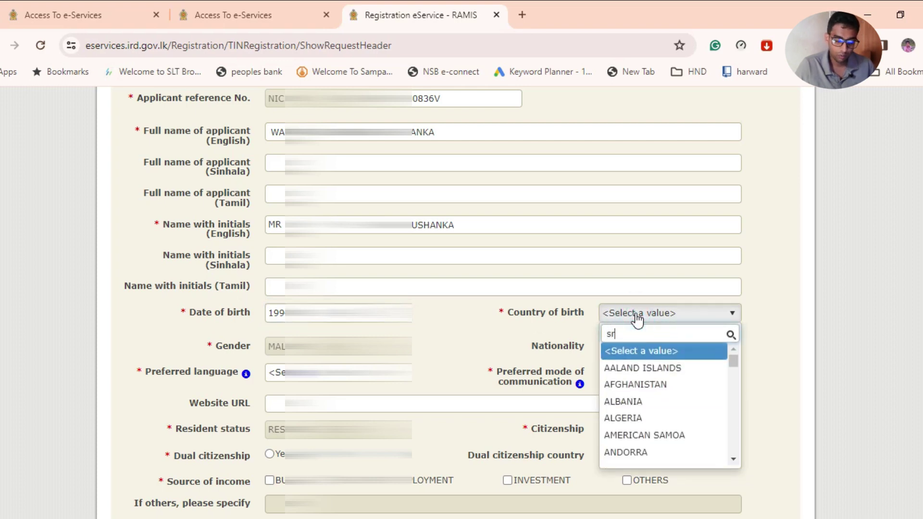
click(631, 381)
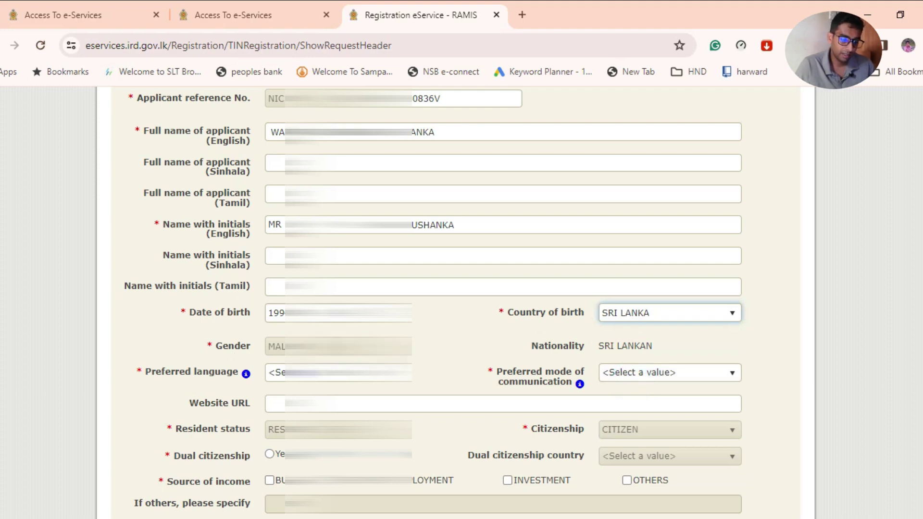
scroll(225, 358, down, 1)
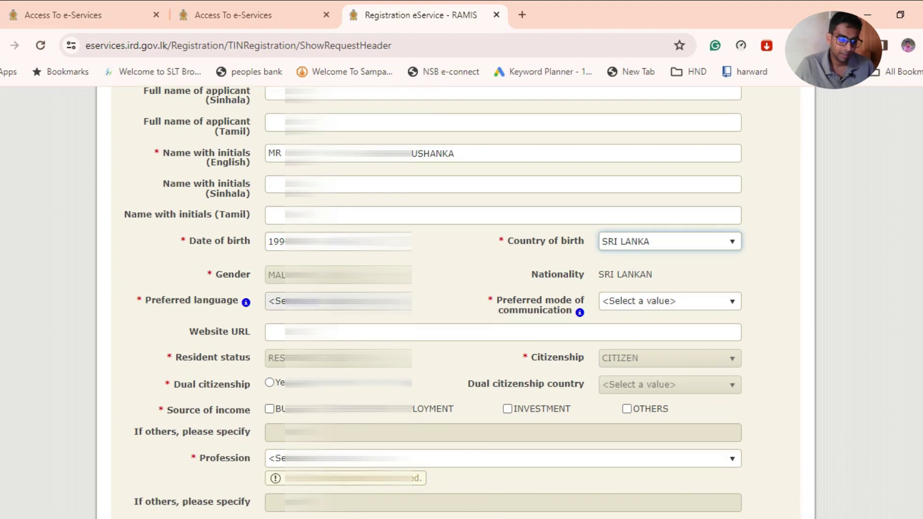
click(408, 302)
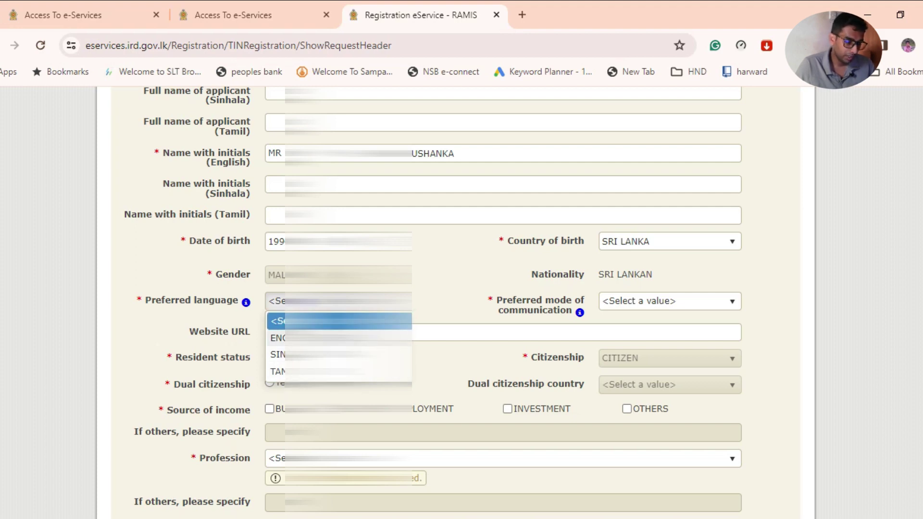
Set Preferred language to ENGLISH and Preferred mode of communication to EMAIL.
click(288, 338)
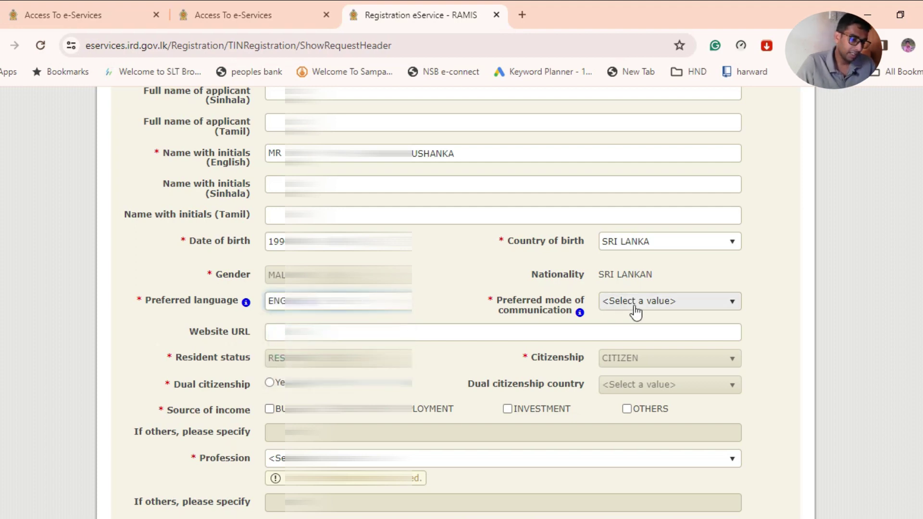
click(673, 301)
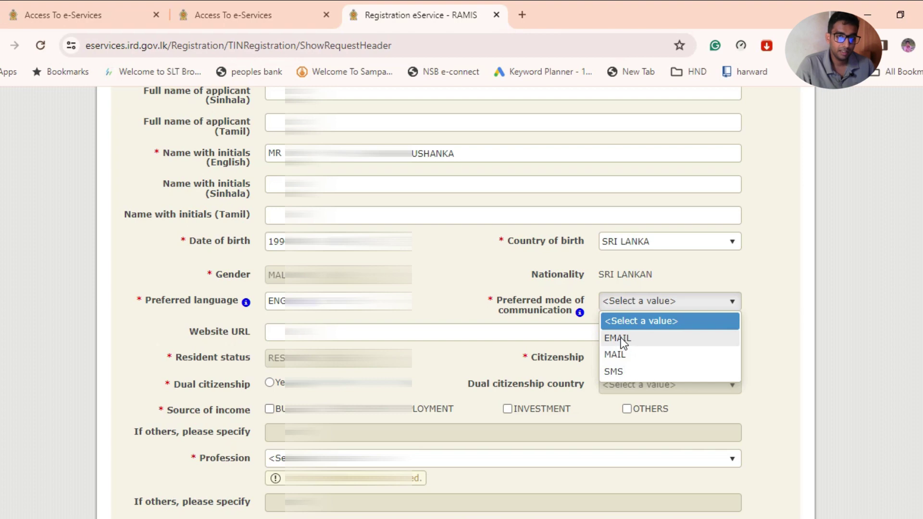
click(620, 339)
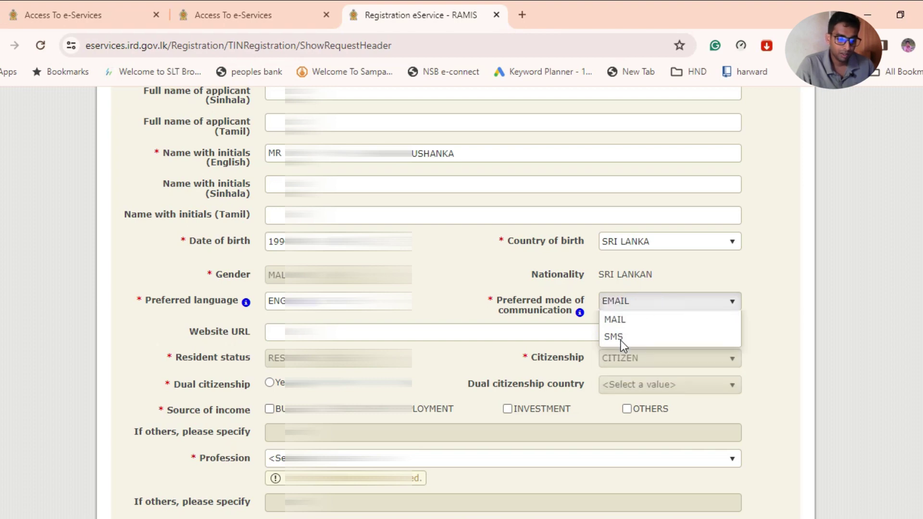
click(641, 313)
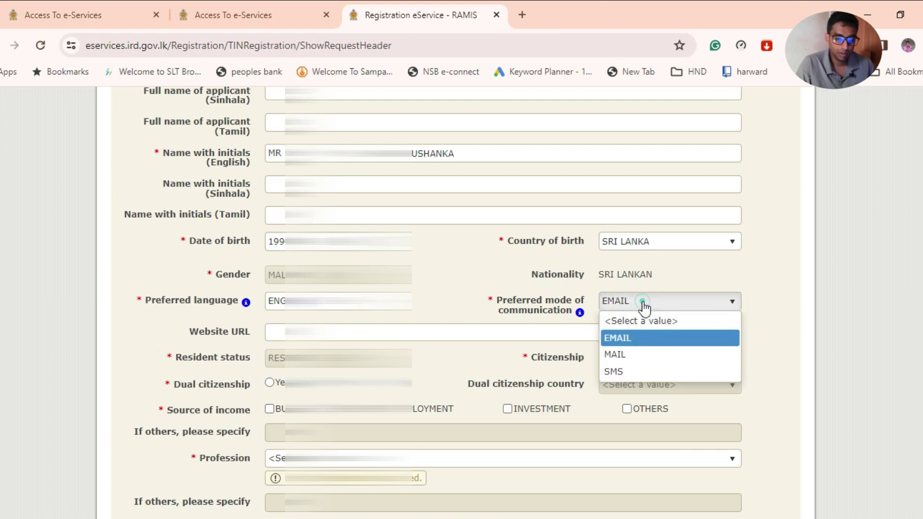
click(622, 370)
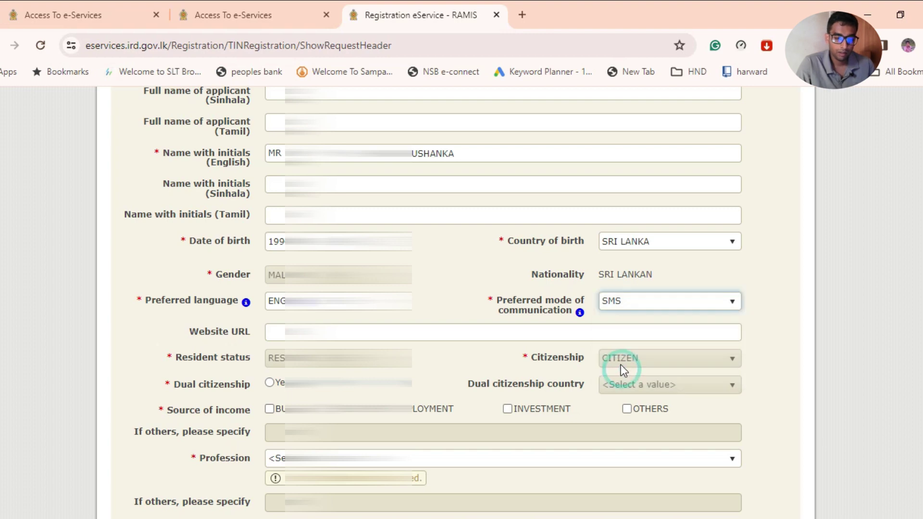
click(629, 310)
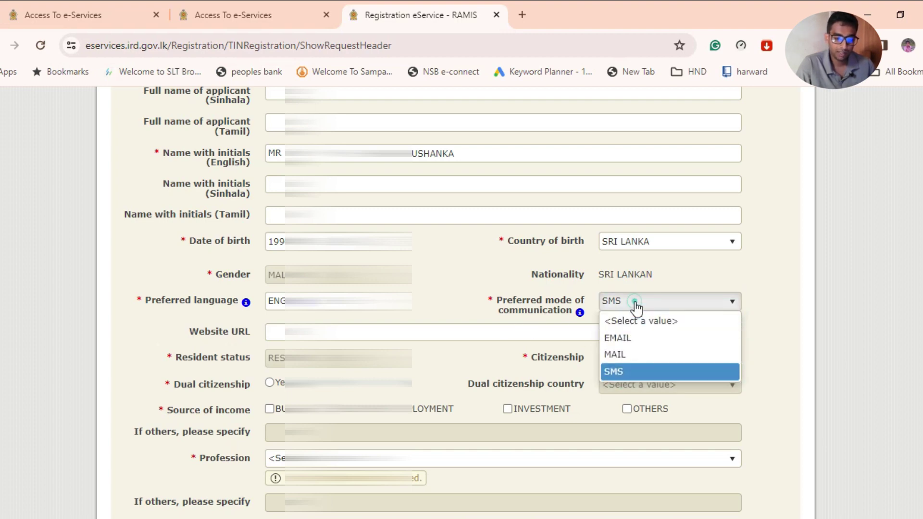
click(646, 338)
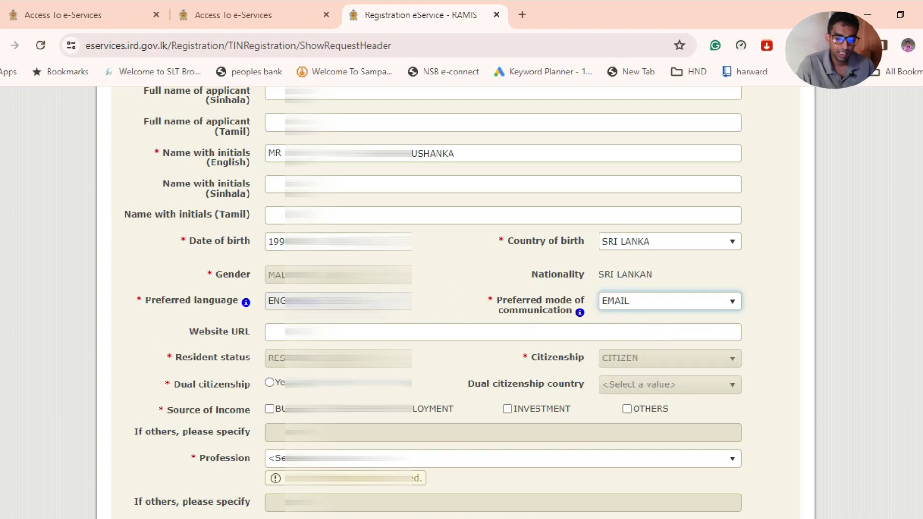
scroll(455, 279, down, 1)
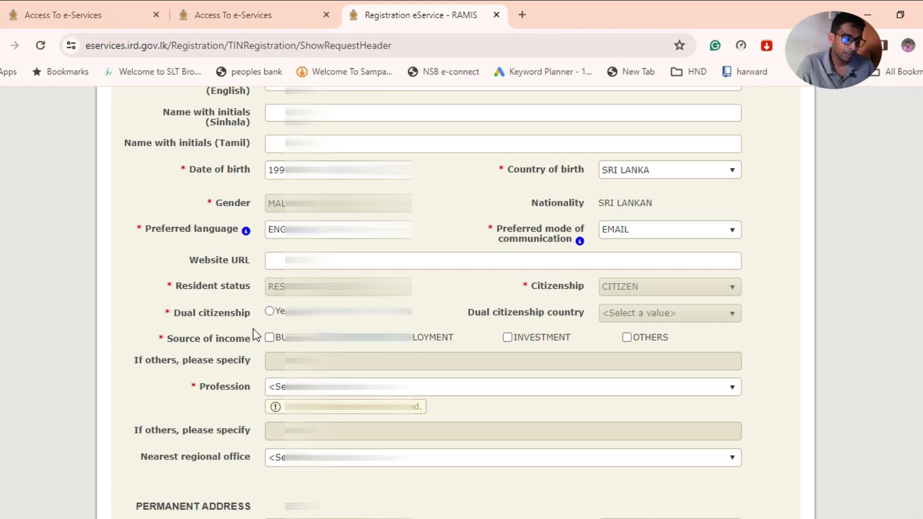
scroll(255, 335, down, 1)
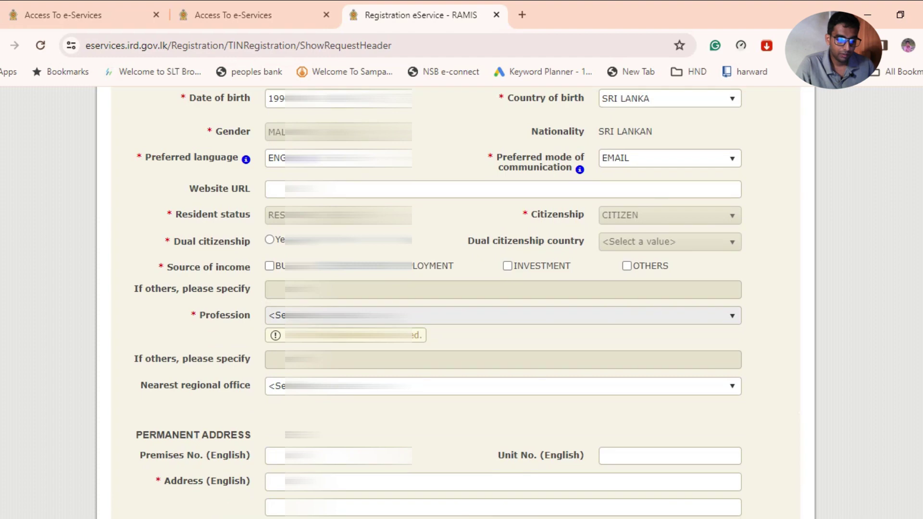
Browse the Profession list, trying OTHERS and then the last listed option.
click(480, 315)
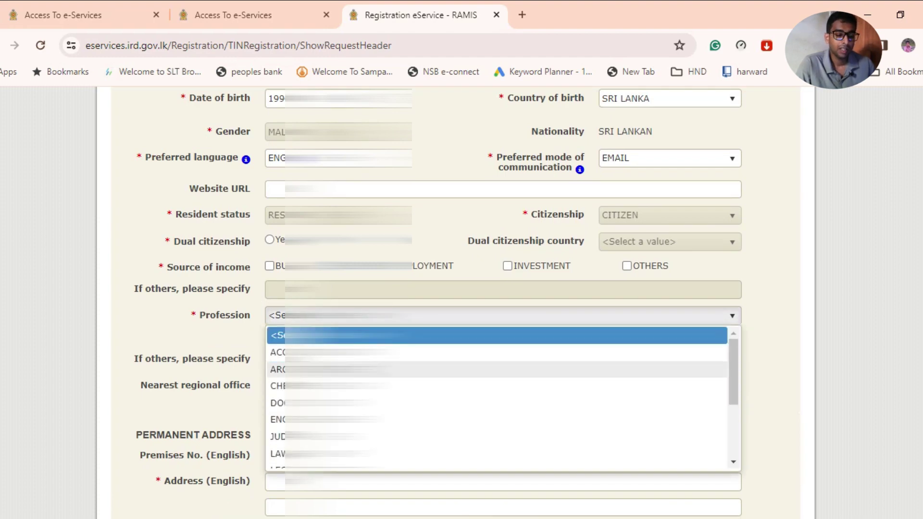
scroll(481, 385, down, 4)
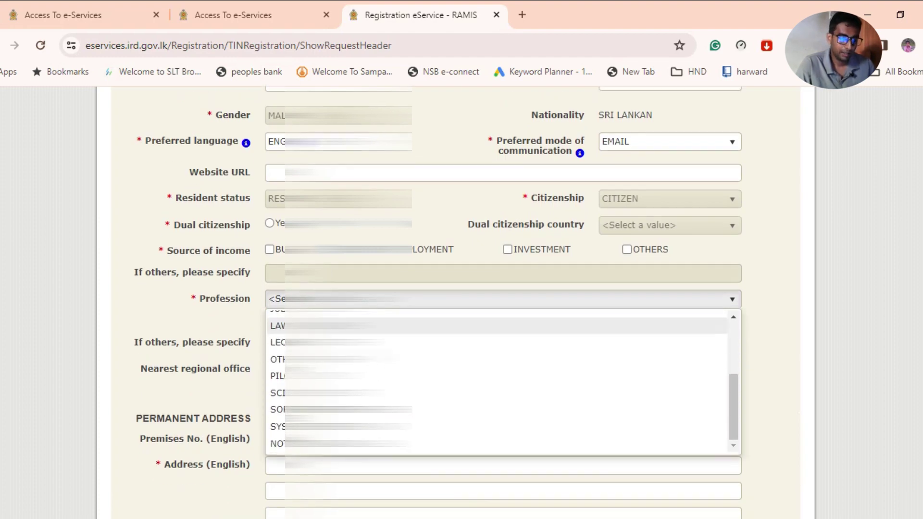
scroll(481, 326, down, 1)
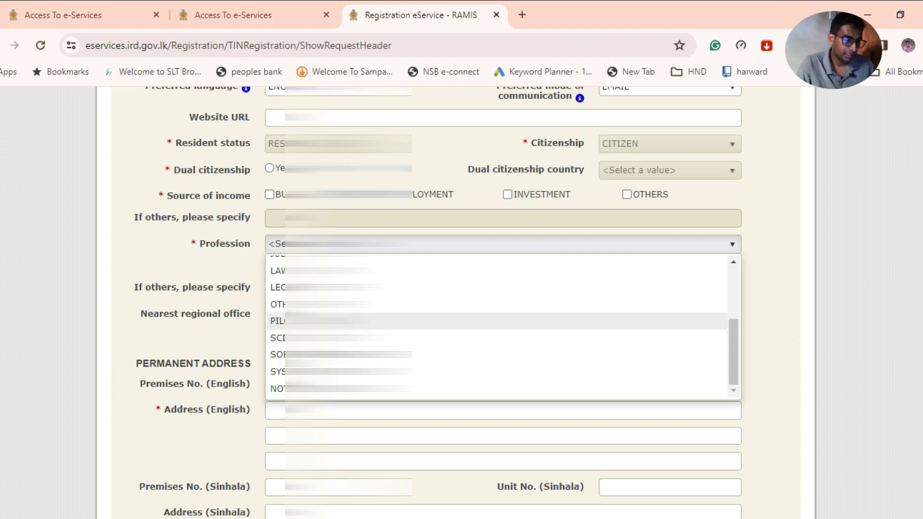
click(336, 304)
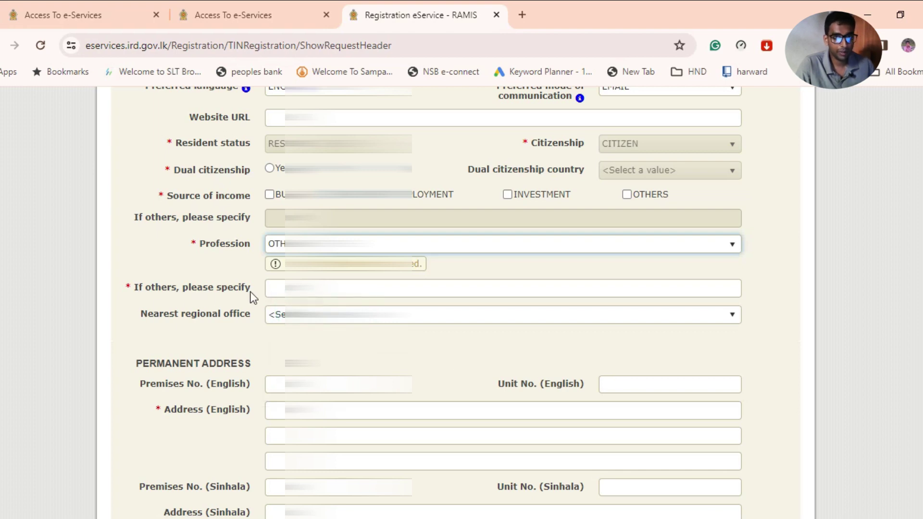
click(288, 243)
scroll(337, 336, down, 1)
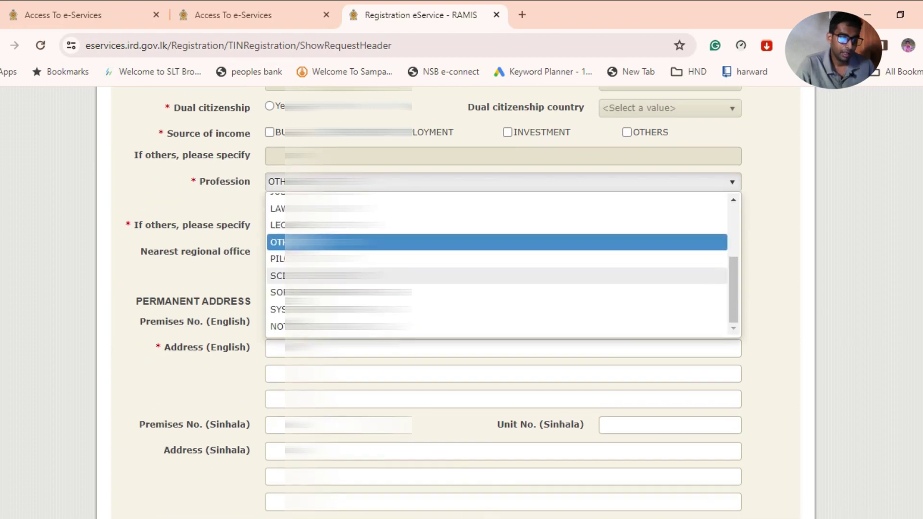
scroll(336, 288, up, 4)
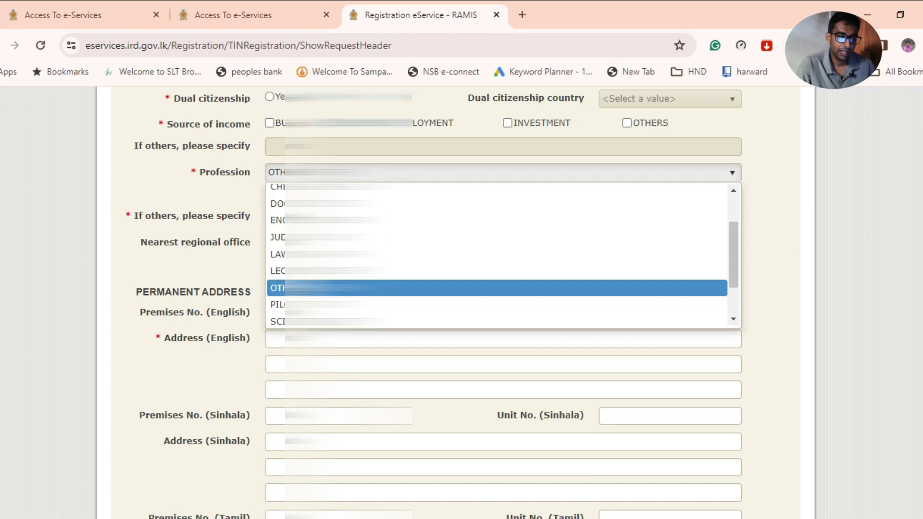
scroll(336, 289, up, 3)
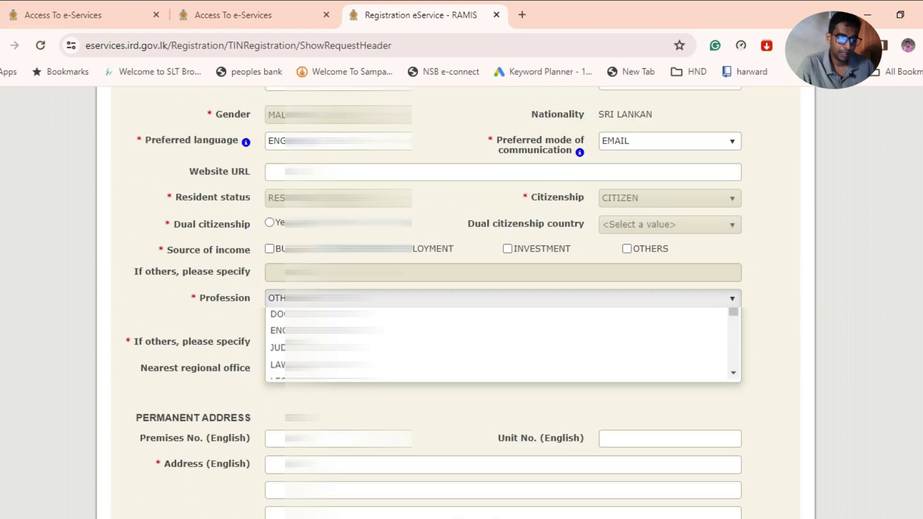
scroll(337, 289, down, 1)
scroll(480, 289, down, 1)
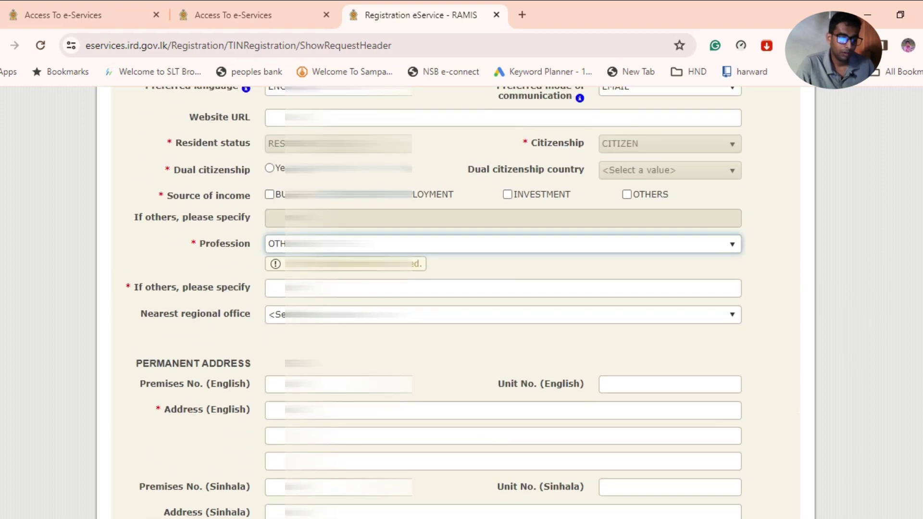
click(480, 279)
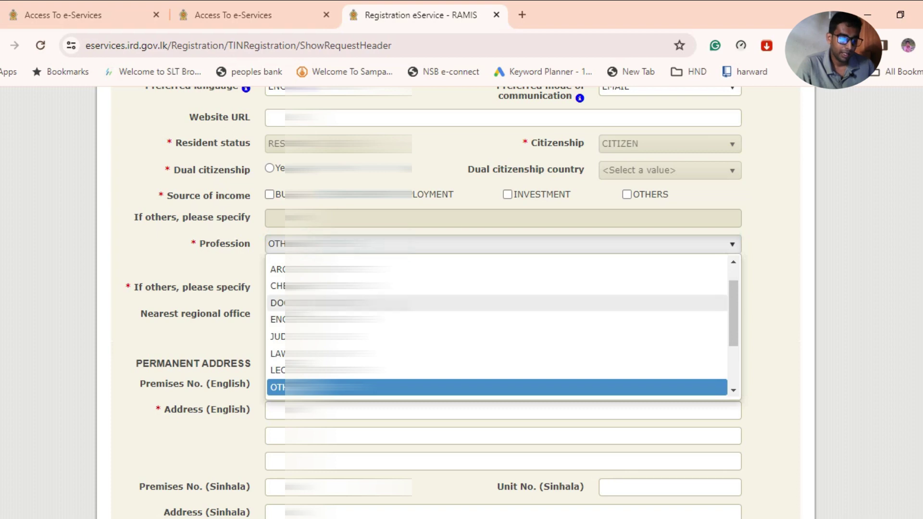
scroll(480, 322, down, 5)
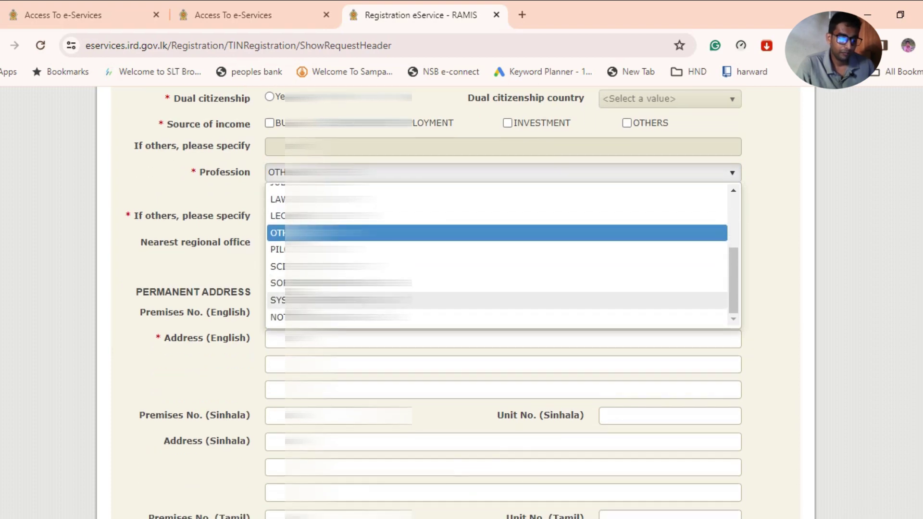
click(481, 317)
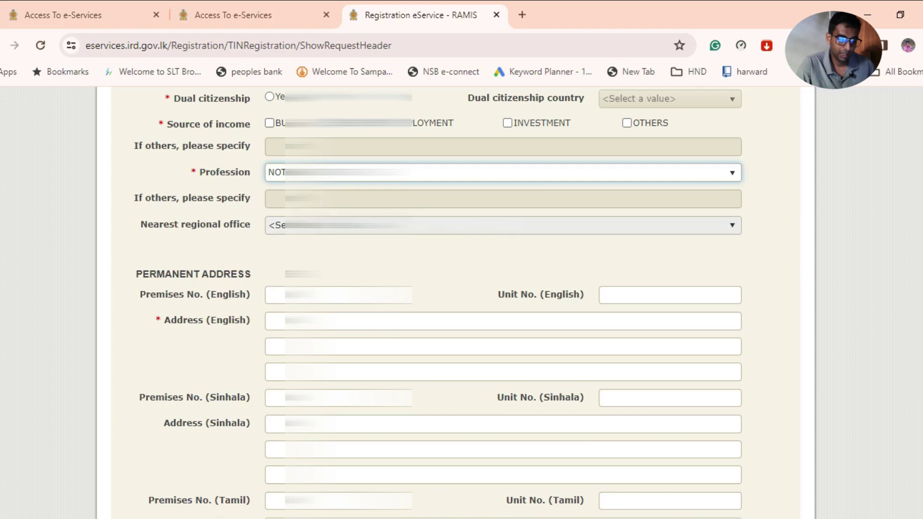
Set Profession back to OTHERS and select the 'If others, please specify' box.
click(281, 173)
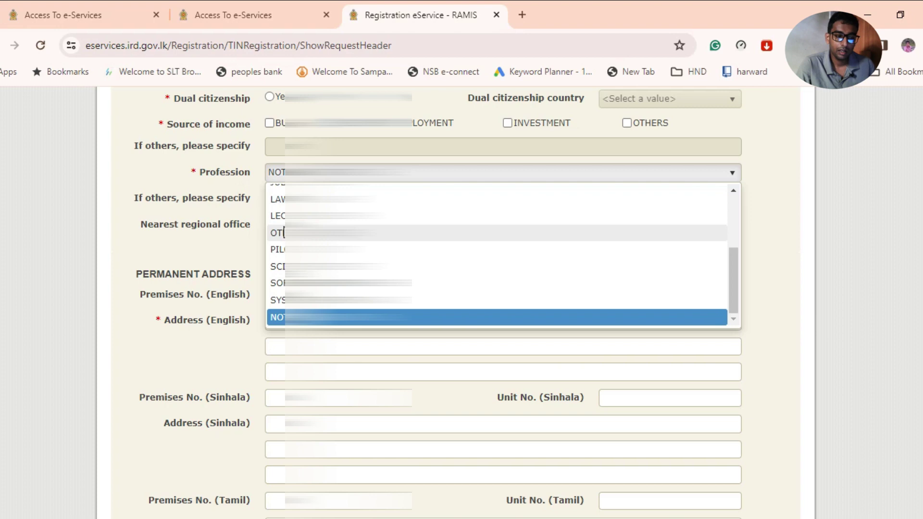
click(452, 232)
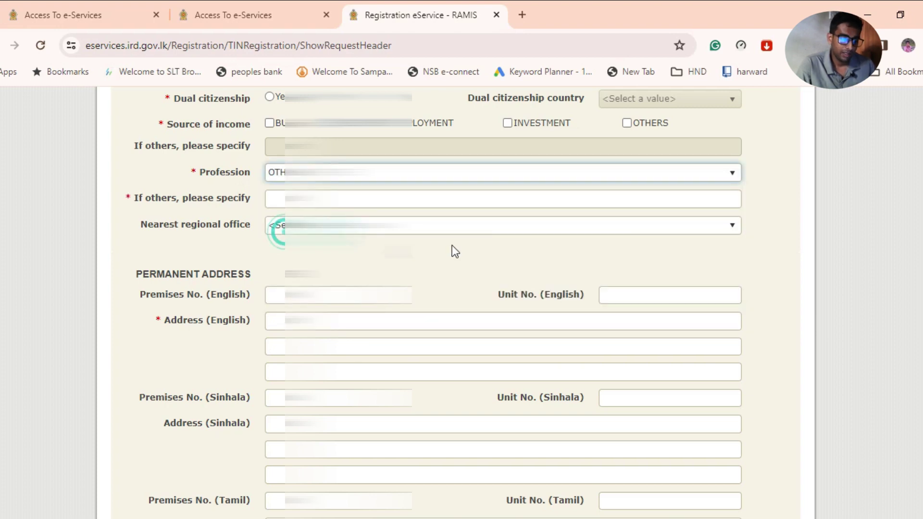
key(alt+Down)
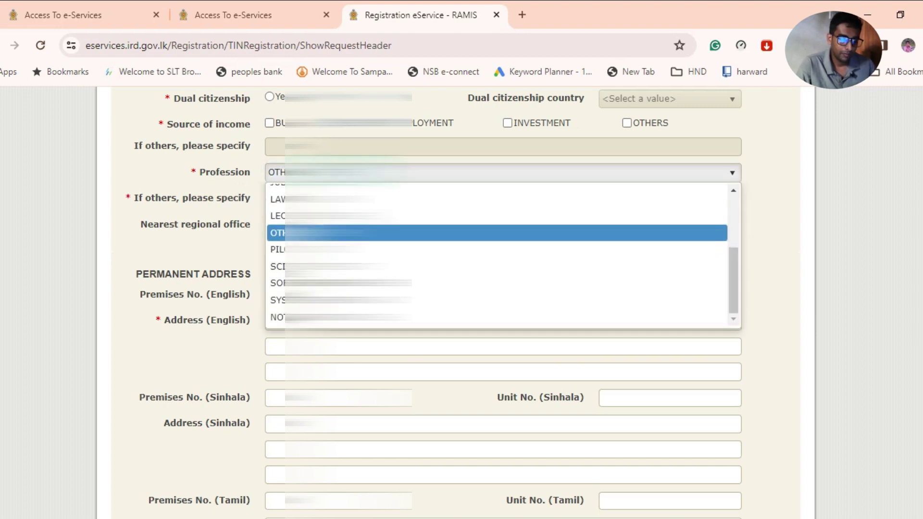
scroll(432, 253, up, 2)
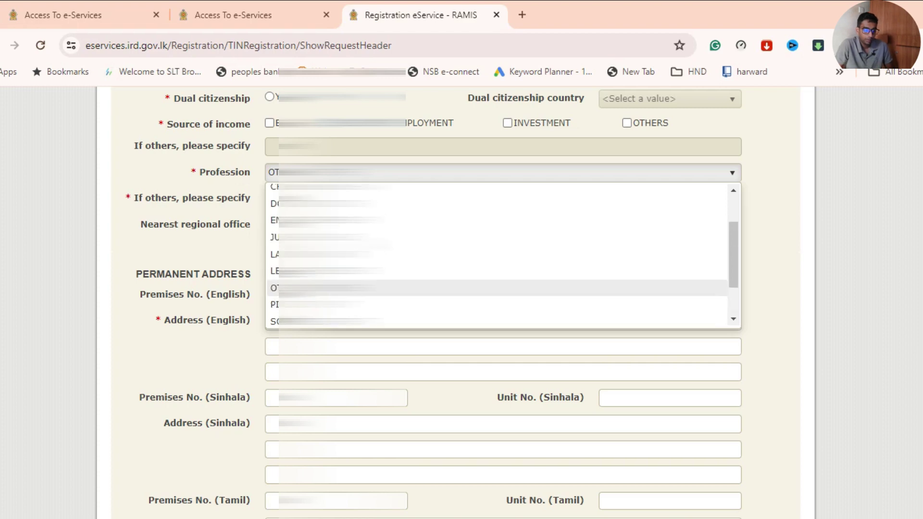
scroll(432, 250, up, 2)
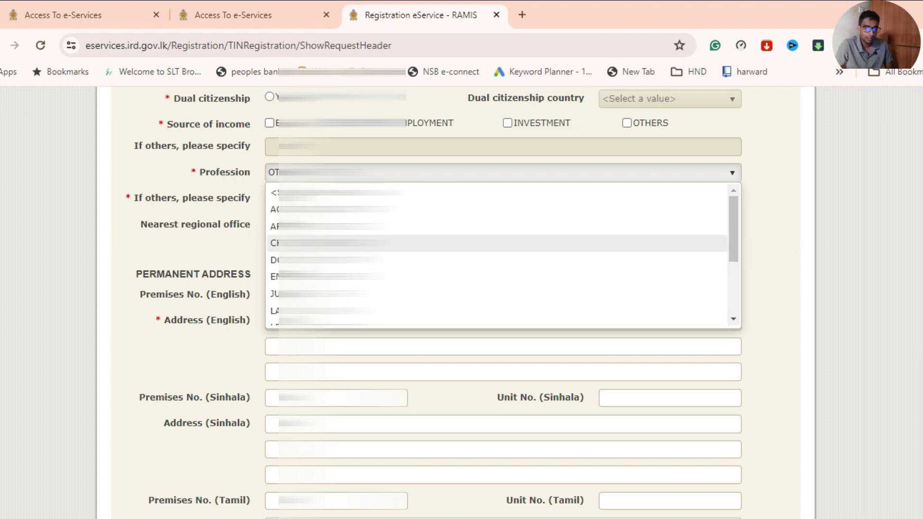
scroll(432, 250, up, 1)
scroll(433, 312, down, 2)
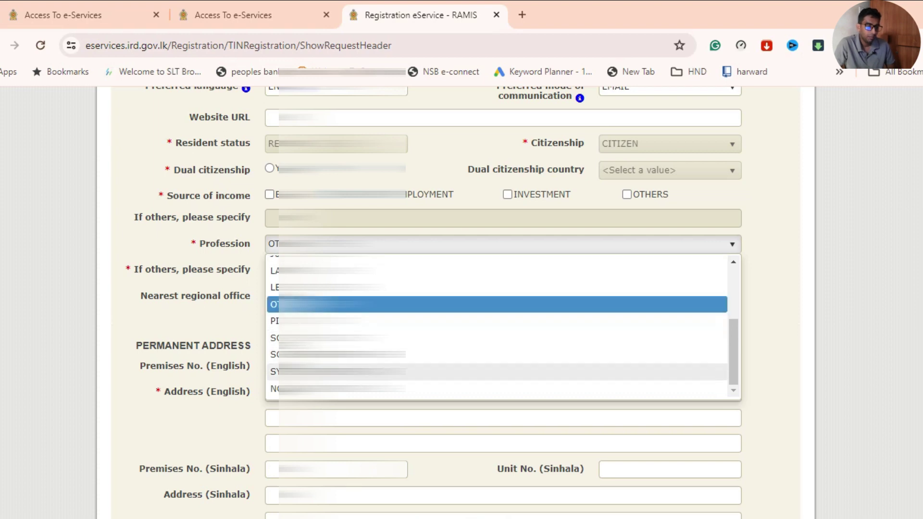
scroll(481, 302, down, 2)
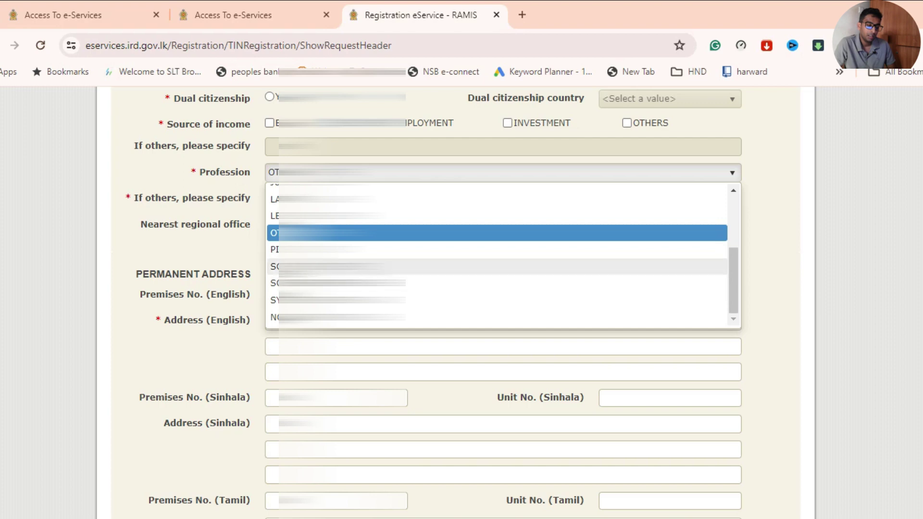
click(298, 233)
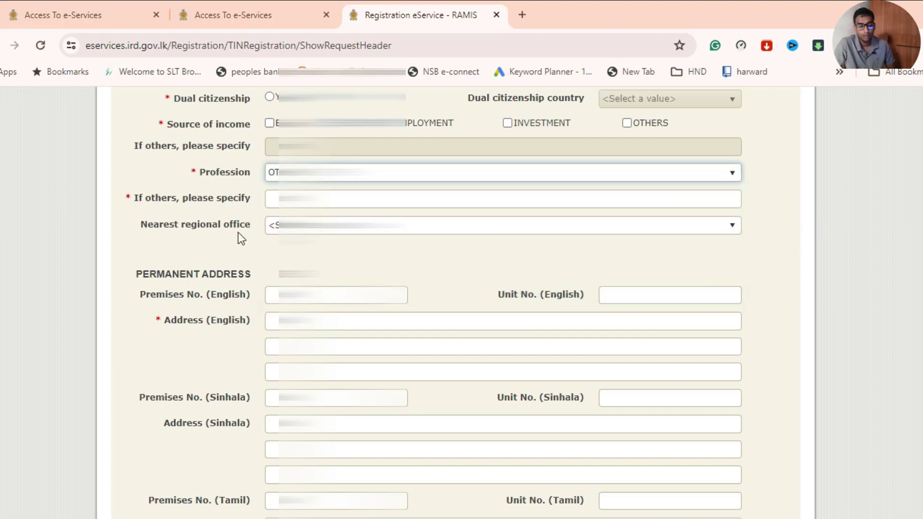
click(277, 199)
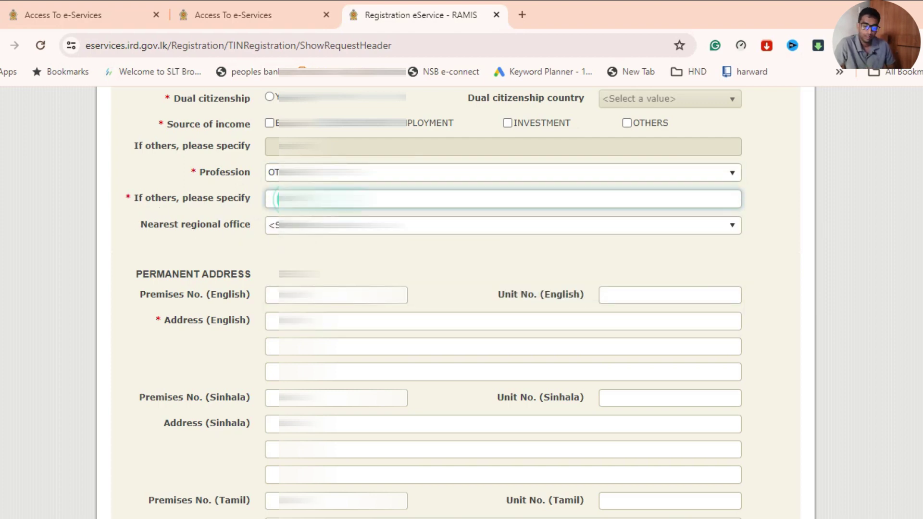
Type a profession description beginning with 'IT' into 'If others, please specify'.
text(IT)
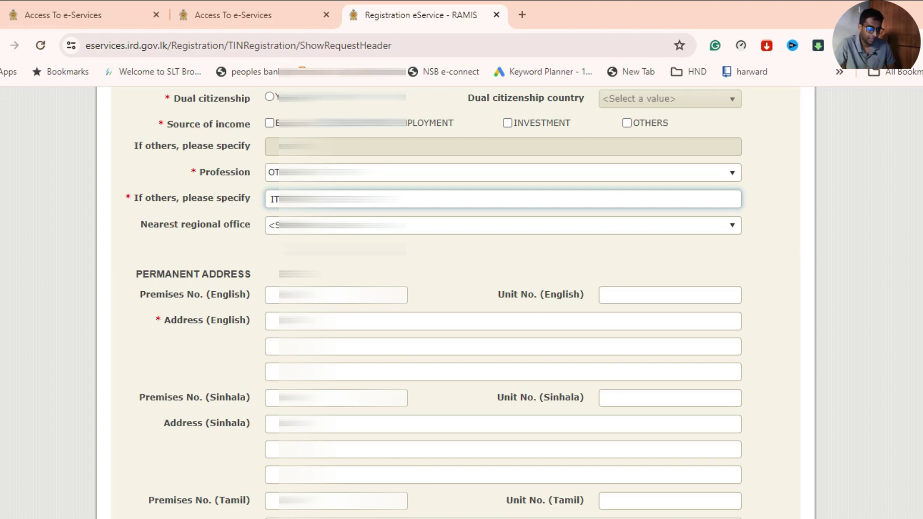
scroll(277, 254, down, 2)
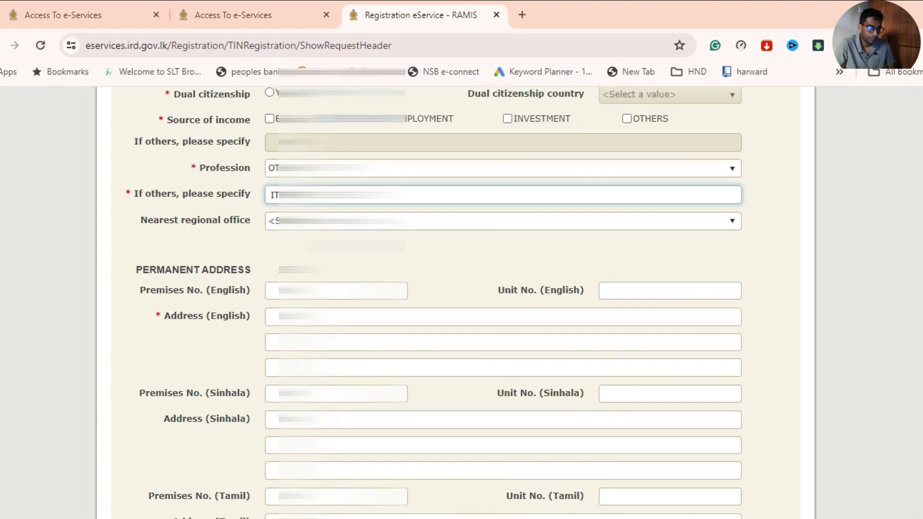
Enter the house number, street and town on the three permanent address lines.
click(274, 249)
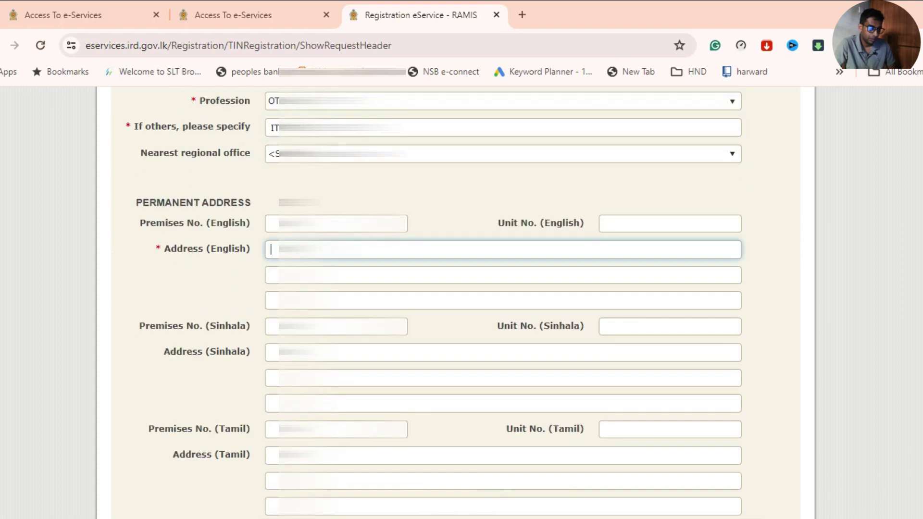
text(21)
click(270, 301)
click(270, 275)
text(M)
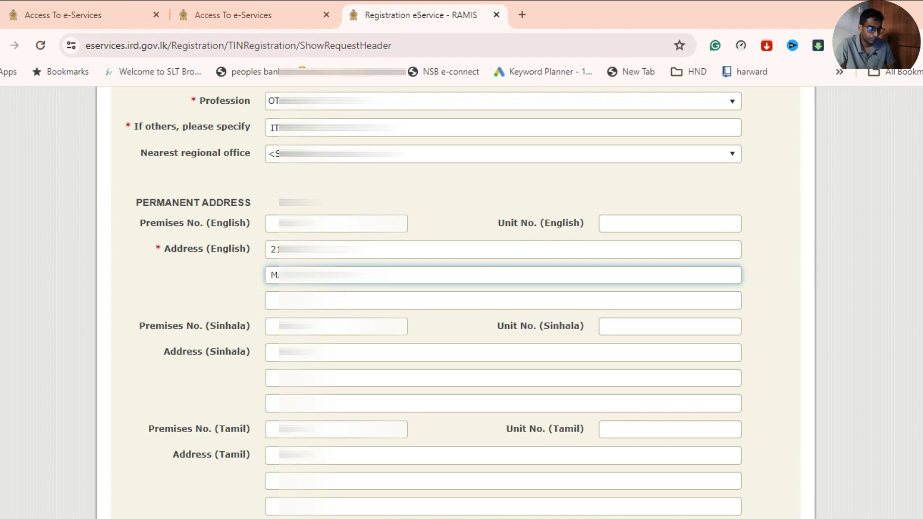
click(337, 300)
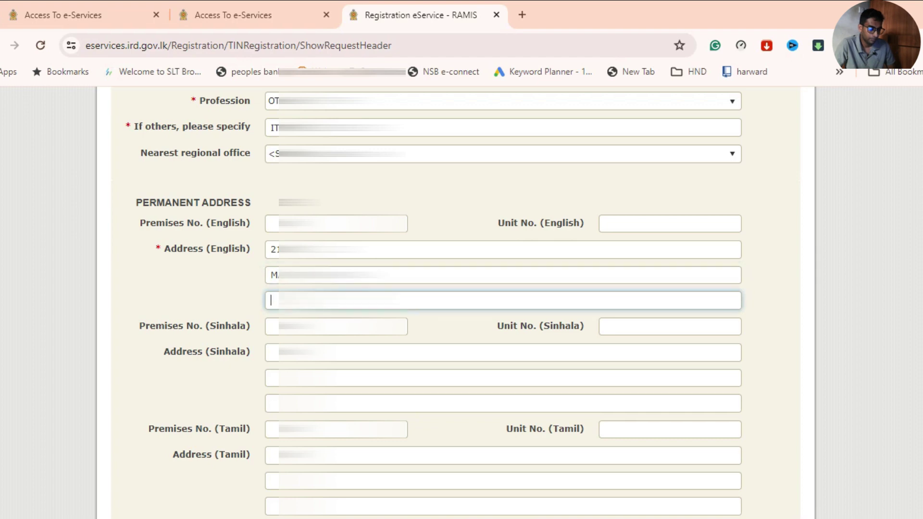
text(N)
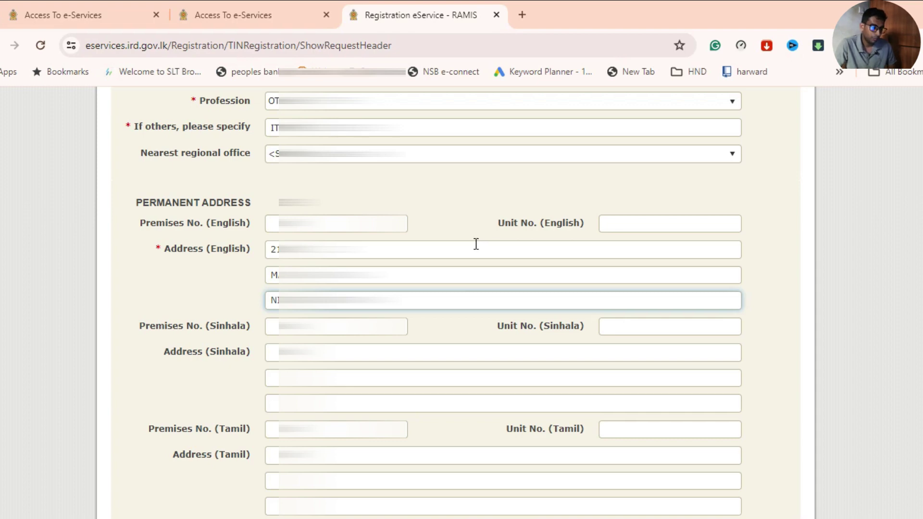
scroll(477, 243, down, 3)
Choose the province, GAMPAHA as district, and the divisional secretariat for the address.
scroll(476, 288, down, 5)
click(336, 251)
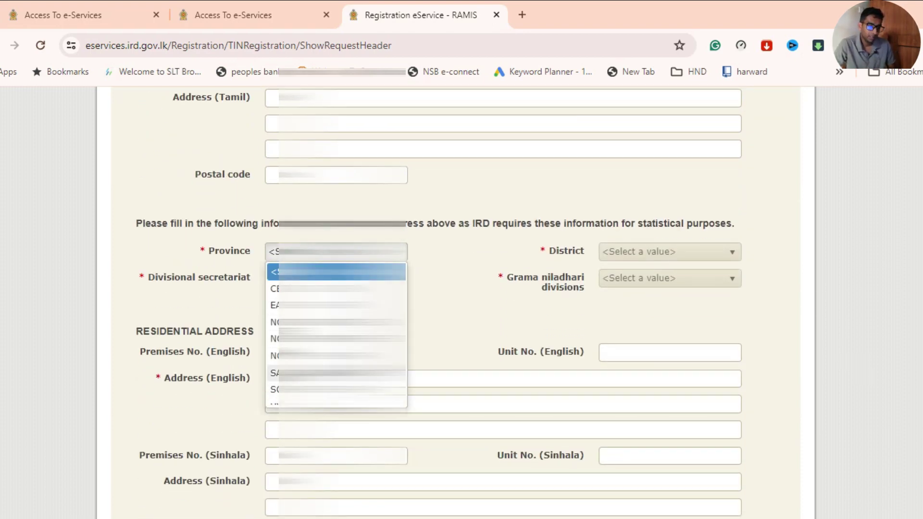
scroll(337, 356, down, 3)
click(336, 325)
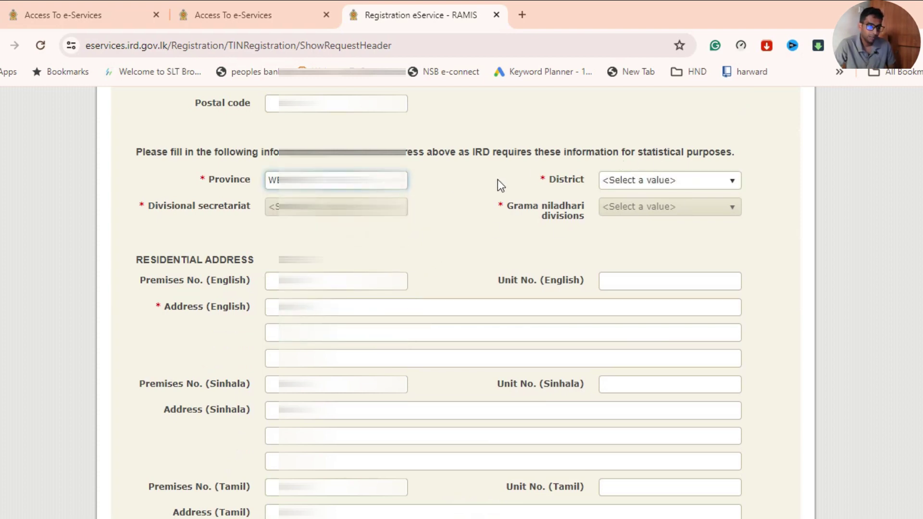
click(619, 183)
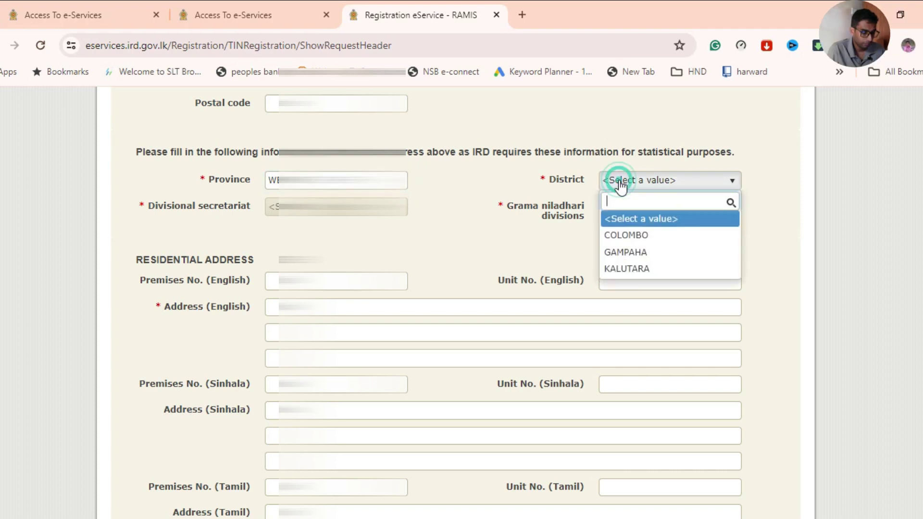
click(624, 250)
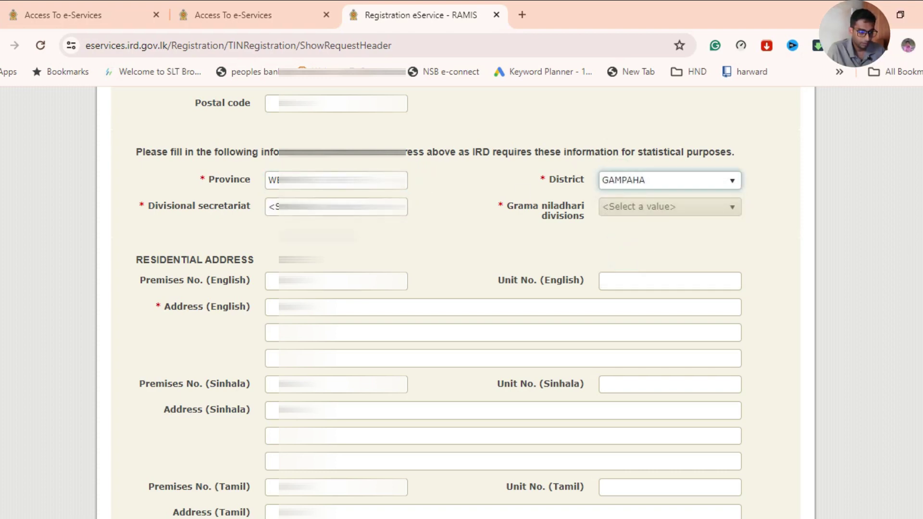
click(336, 207)
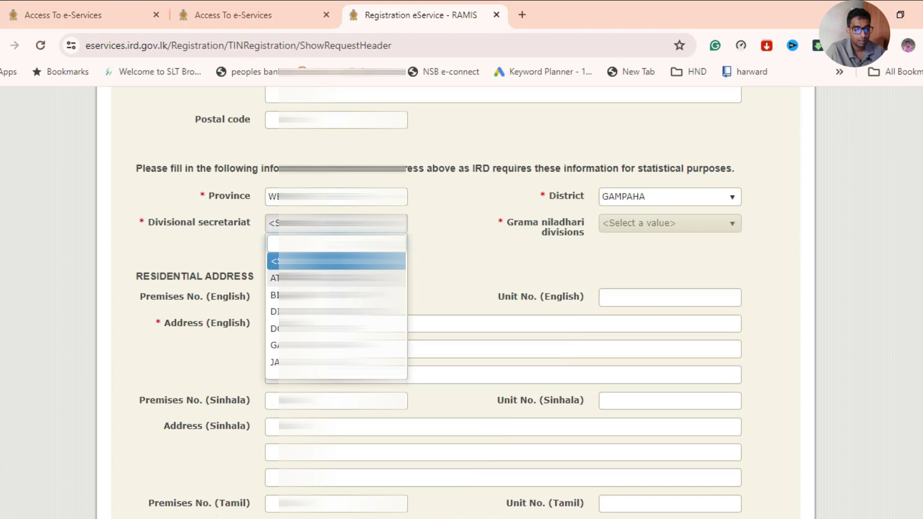
click(327, 260)
Select the Grama niladhari division from its long dropdown list.
click(686, 225)
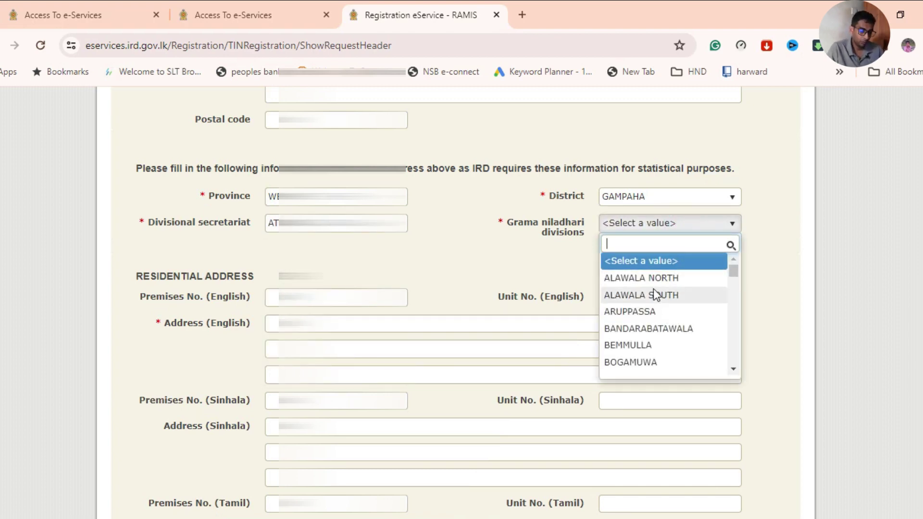
scroll(658, 309, down, 2)
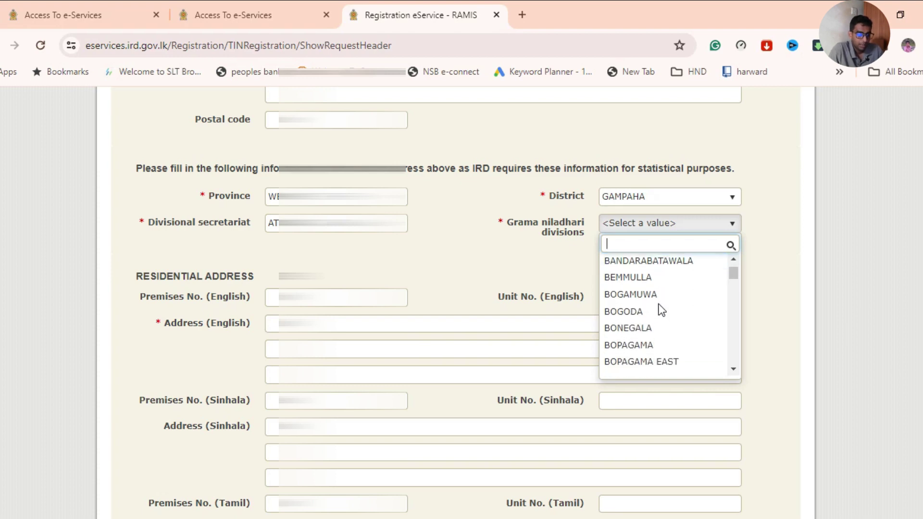
scroll(636, 303, down, 6)
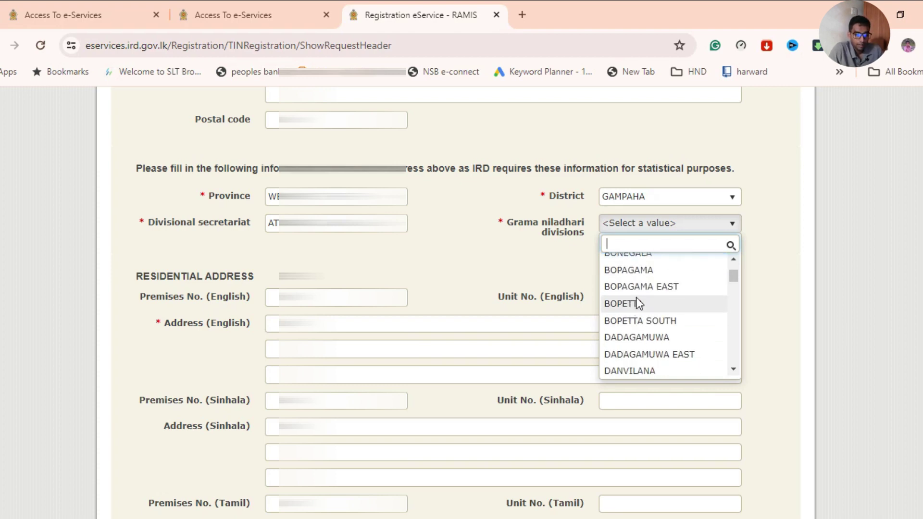
scroll(635, 297, down, 4)
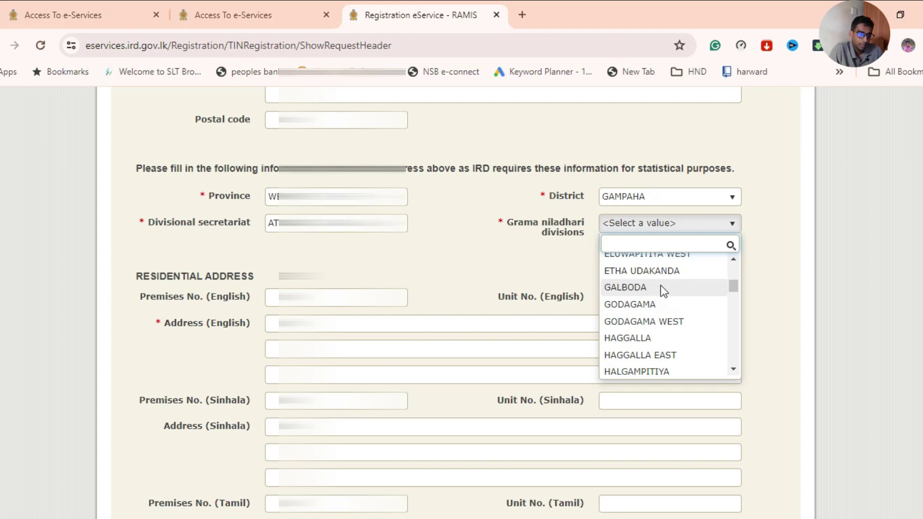
scroll(667, 346, down, 3)
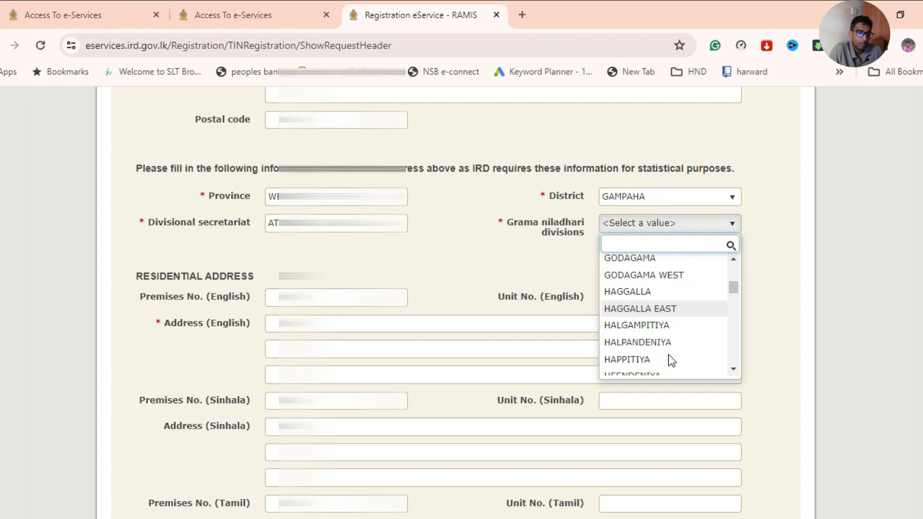
scroll(673, 289, down, 6)
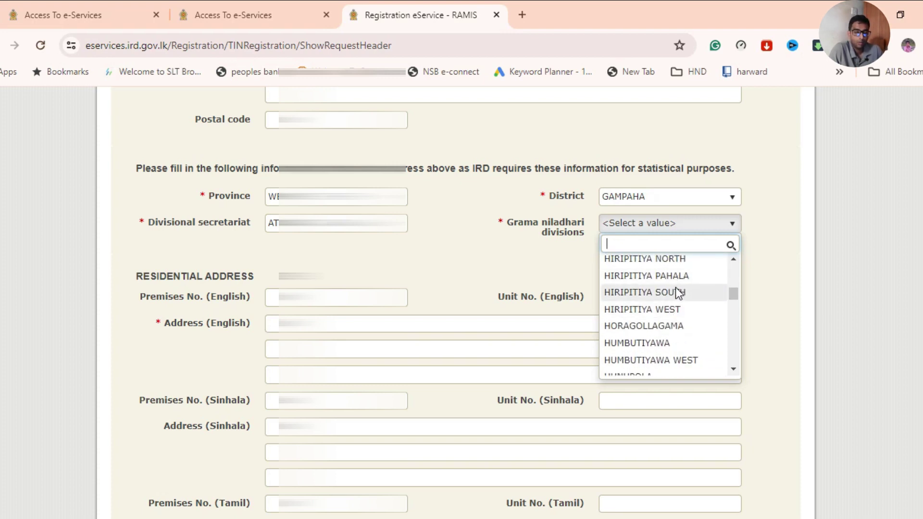
scroll(675, 290, down, 3)
scroll(675, 288, down, 9)
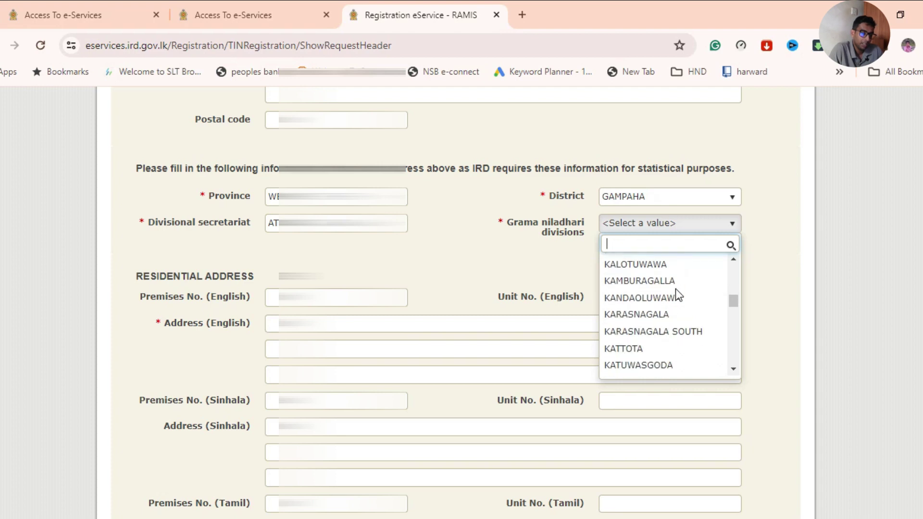
scroll(675, 288, down, 7)
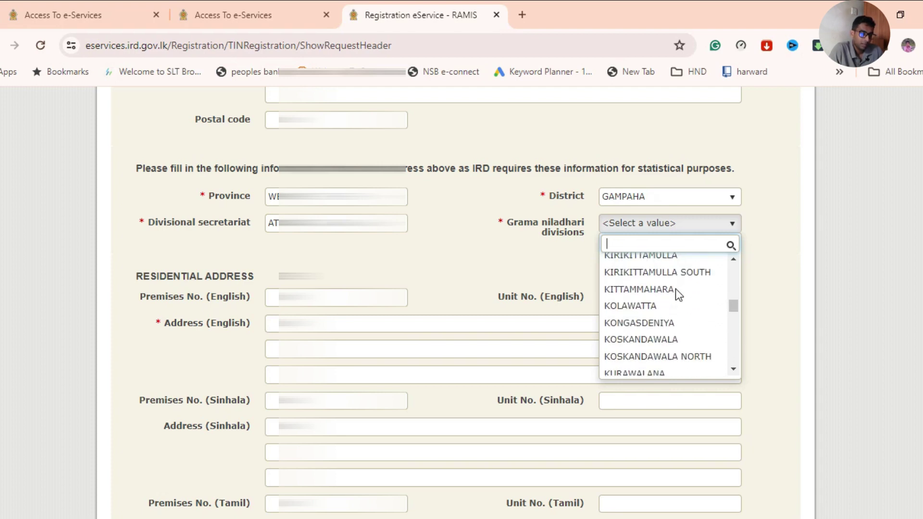
scroll(663, 355, down, 3)
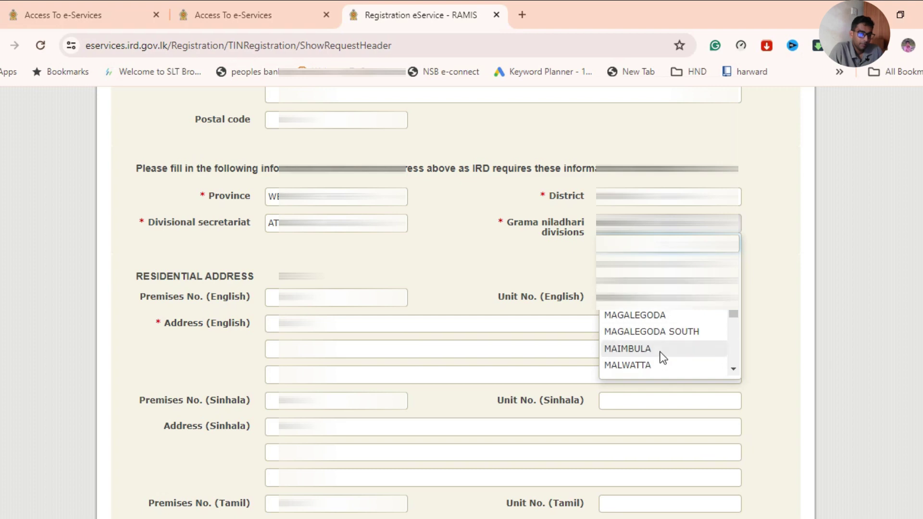
click(655, 347)
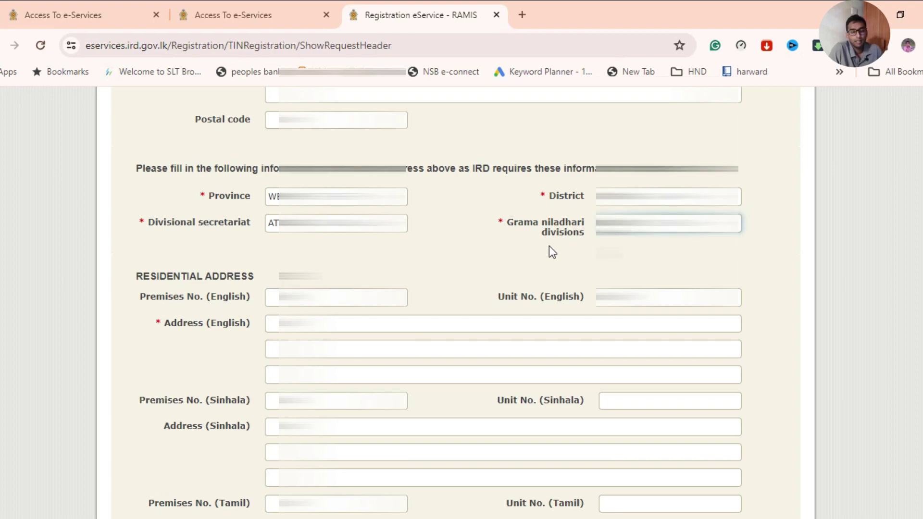
scroll(548, 250, down, 1)
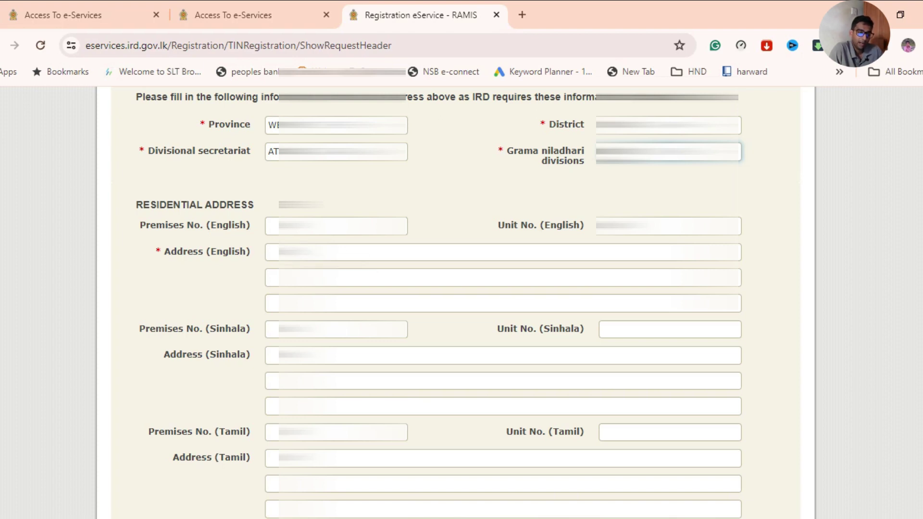
Type the applicant's residential address across the three Address (English) lines.
click(271, 252)
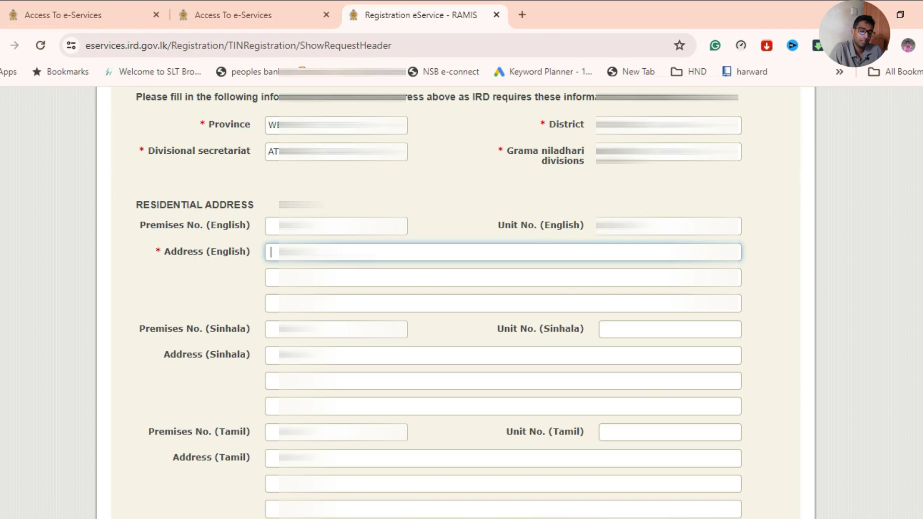
text(21)
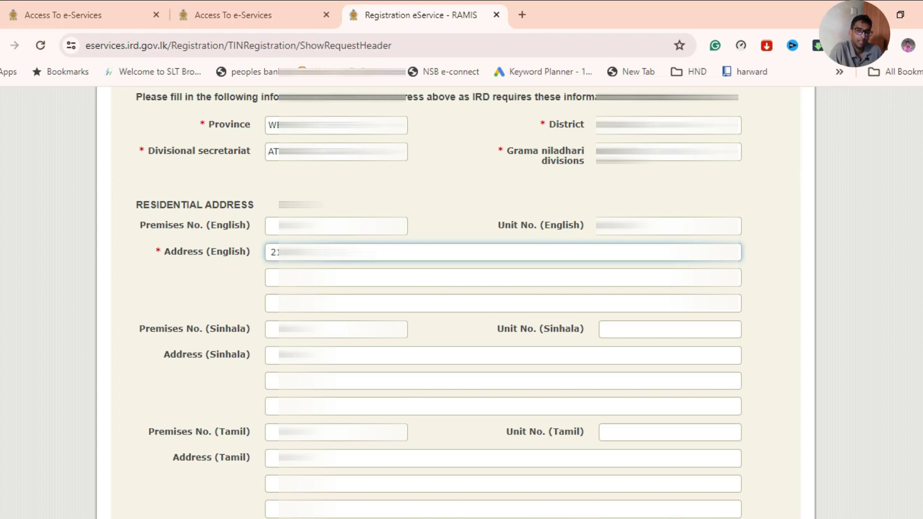
click(271, 278)
text(M)
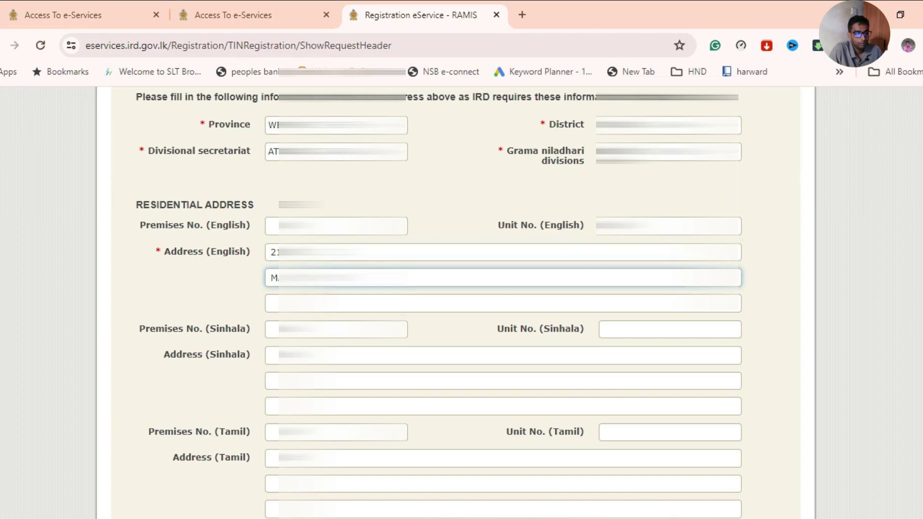
click(272, 303)
text(NI)
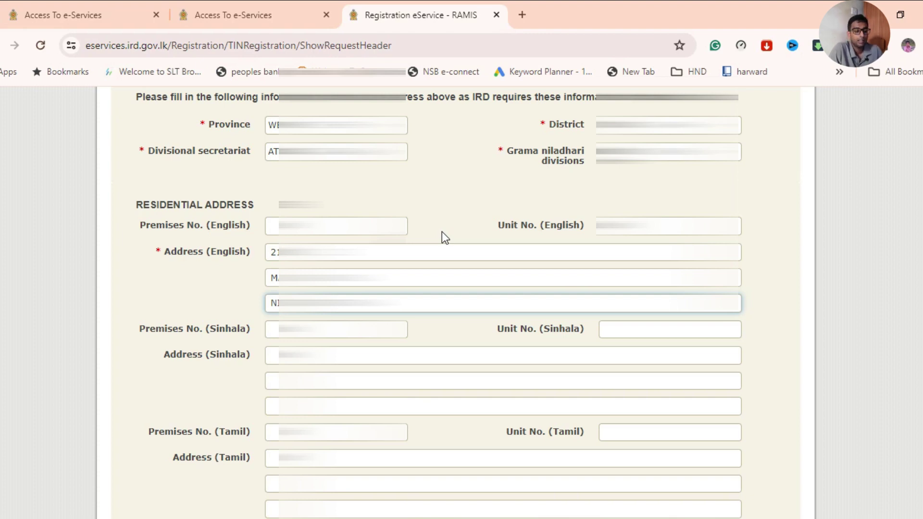
Start entering the applicant's e-mail address in the Email address field under Contact Number.
scroll(442, 231, down, 6)
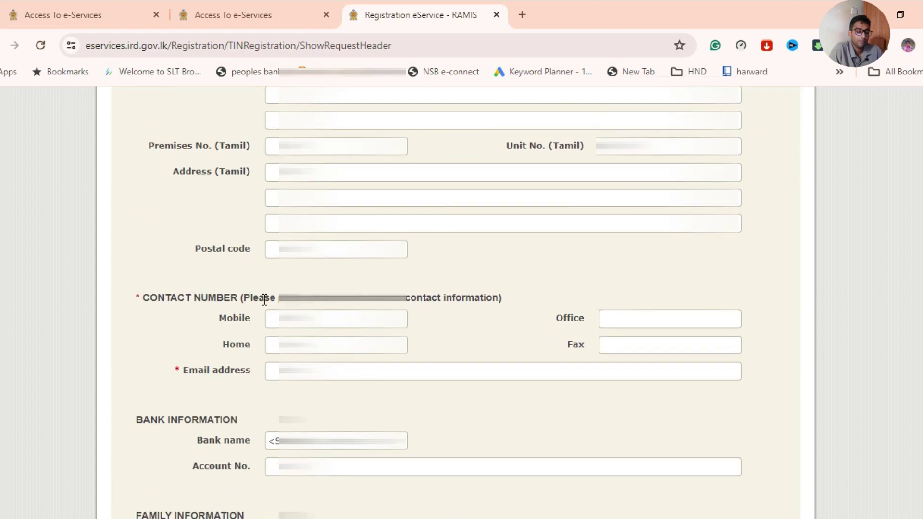
click(275, 371)
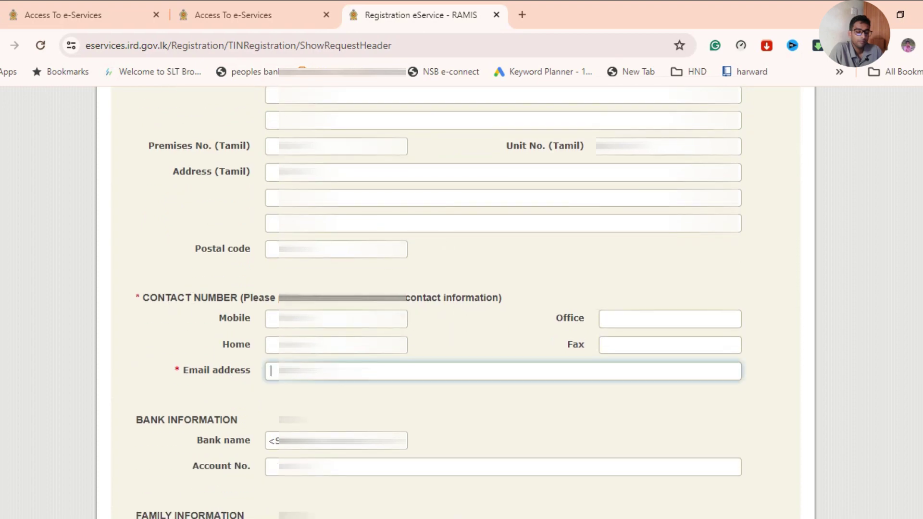
text(m)
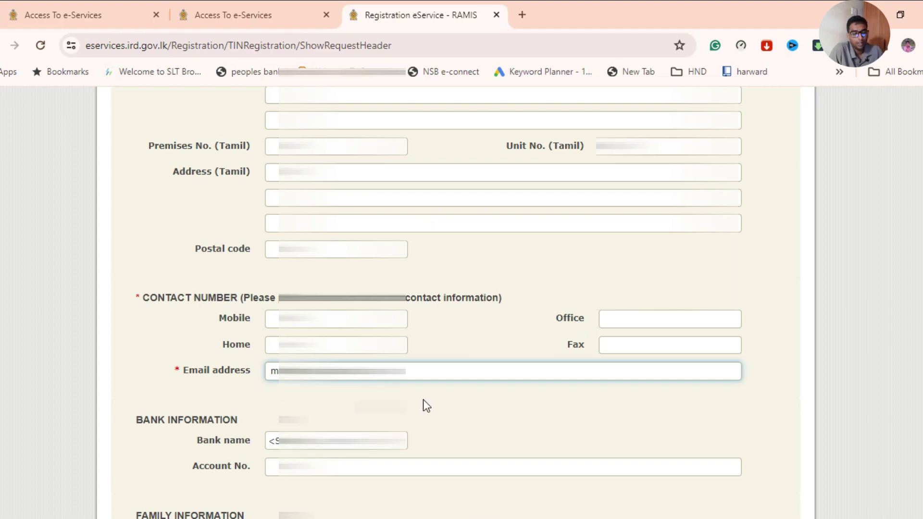
Scroll down to Bank information and bring up the bank name list.
scroll(423, 399, down, 1)
scroll(441, 320, down, 1)
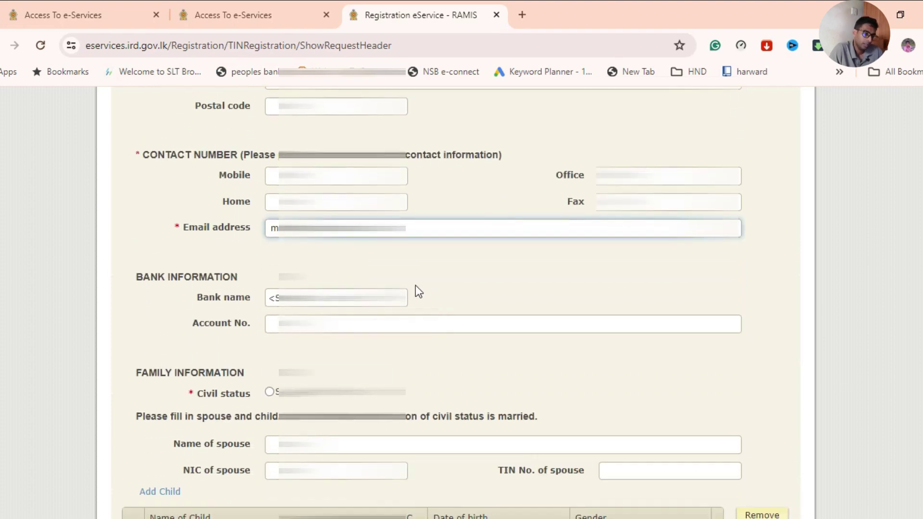
scroll(449, 287, down, 1)
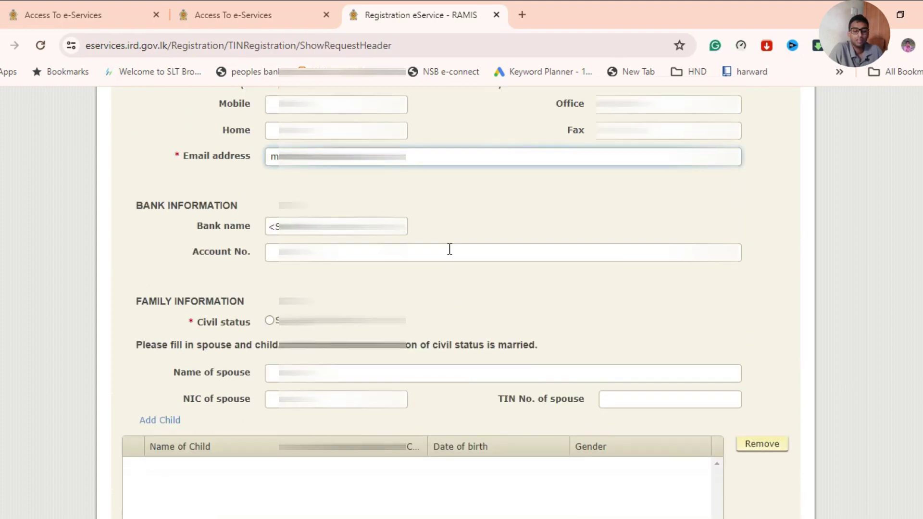
click(399, 225)
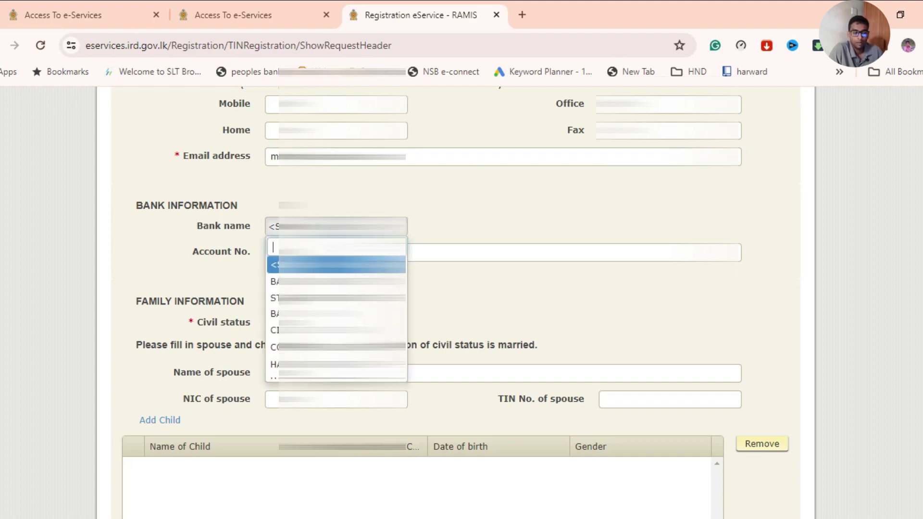
Pick the applicant's bank by filtering the bank list with 'pe'.
scroll(336, 313, down, 2)
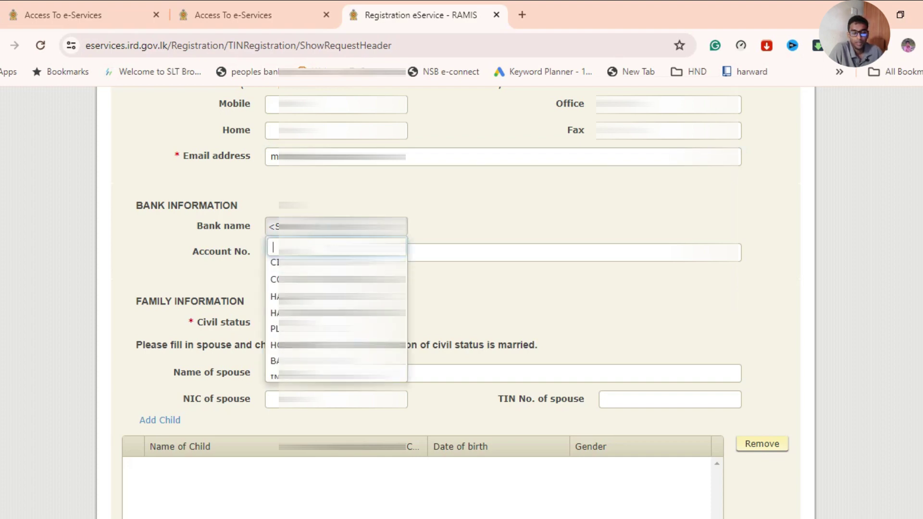
scroll(337, 310, down, 4)
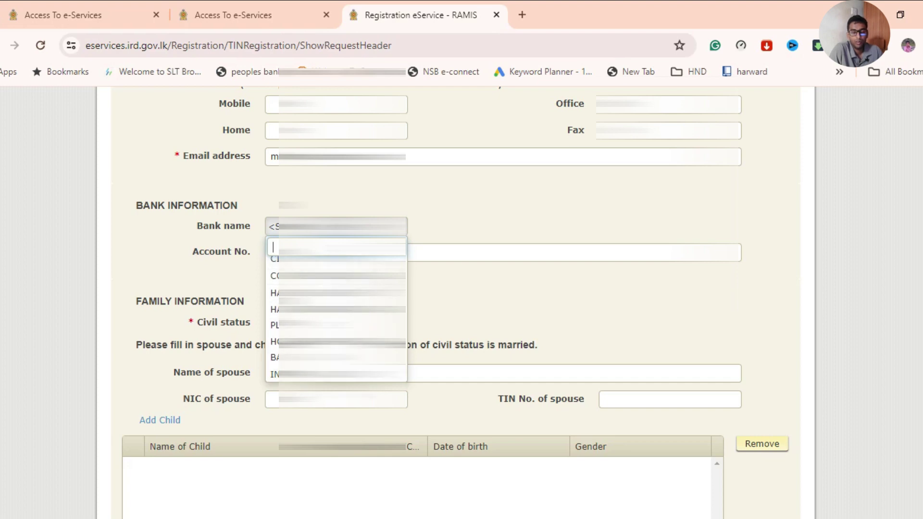
scroll(337, 312, down, 5)
scroll(337, 336, down, 5)
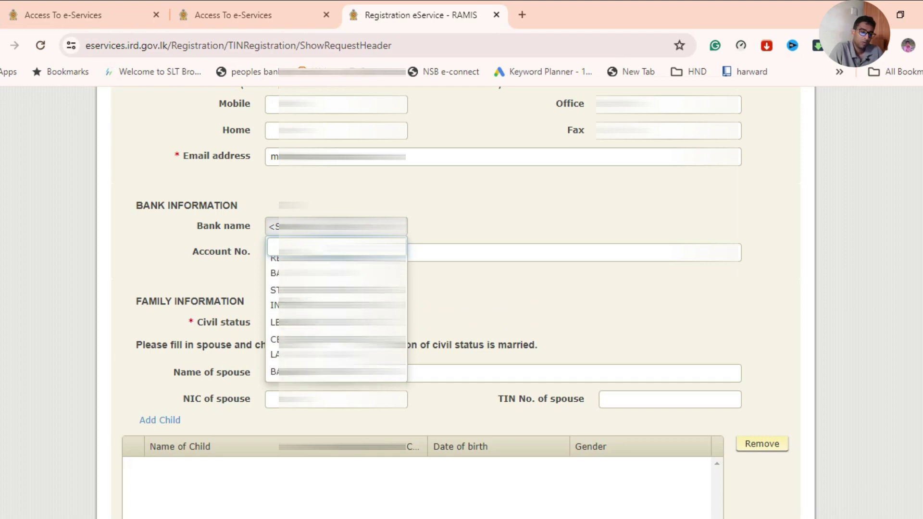
scroll(336, 313, up, 15)
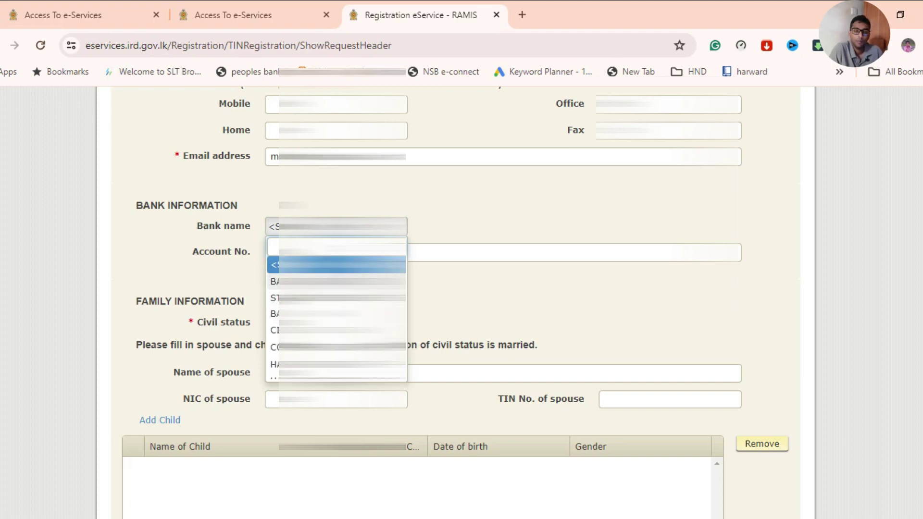
text(p)
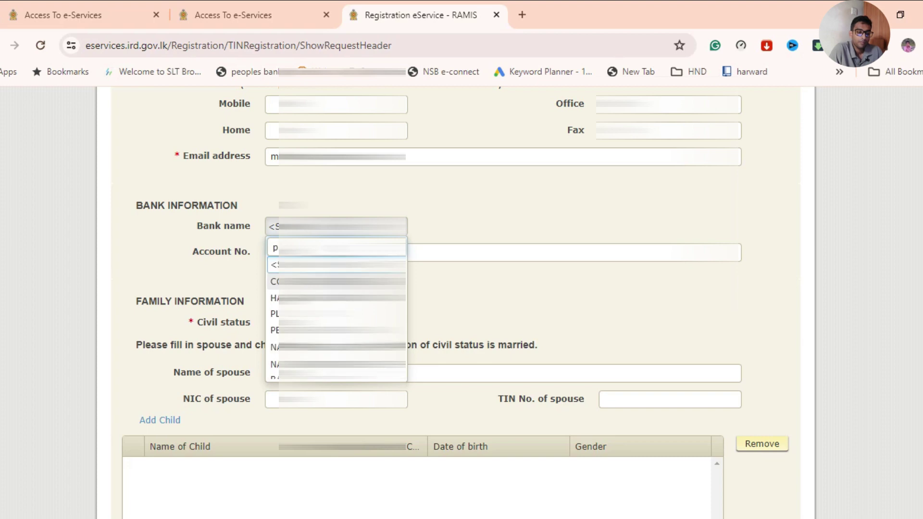
text(e)
key(Return)
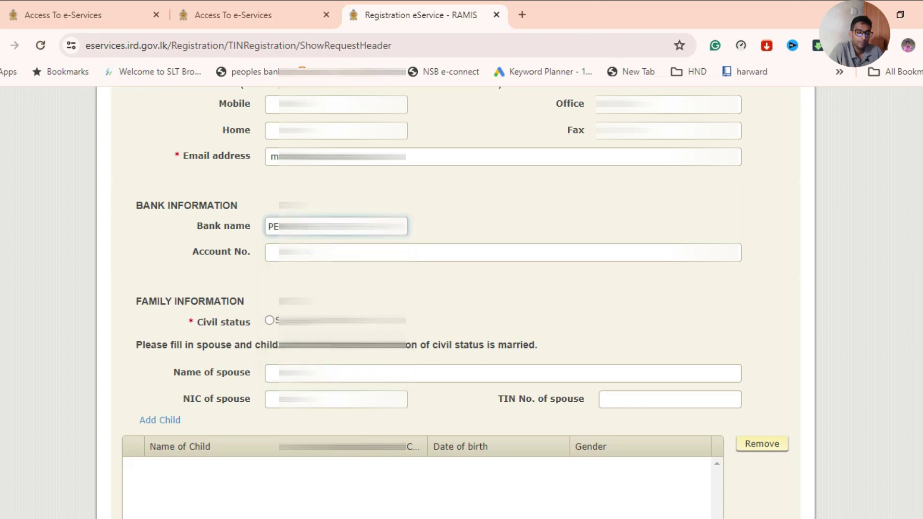
Enter the applicant's bank account number in Account No.
click(271, 253)
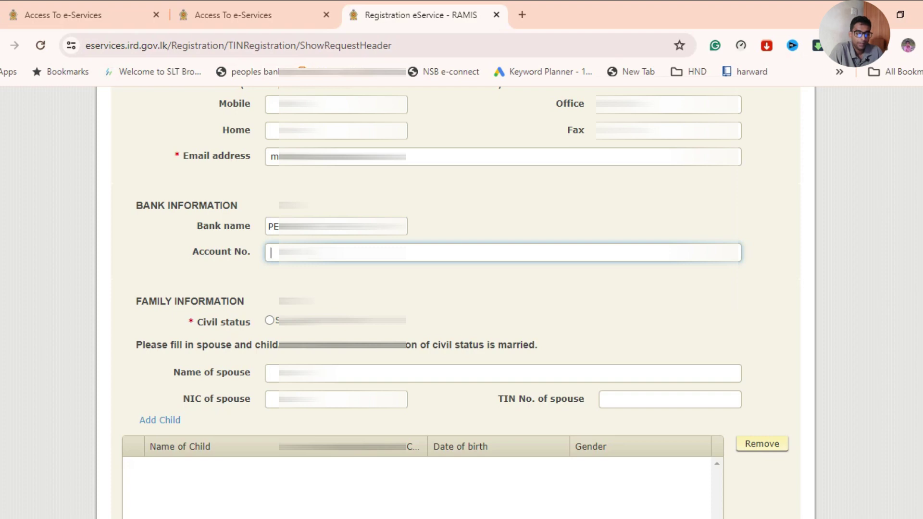
text(27)
key(ctrl+a)
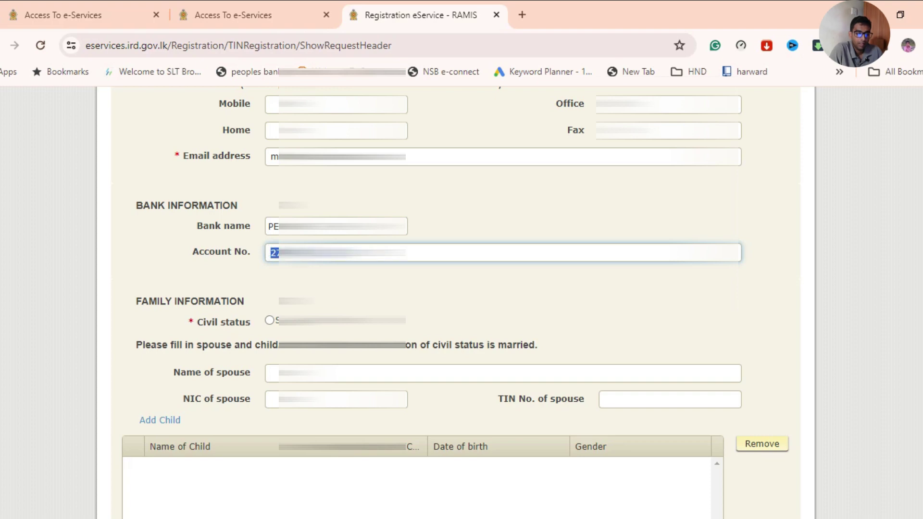
click(298, 252)
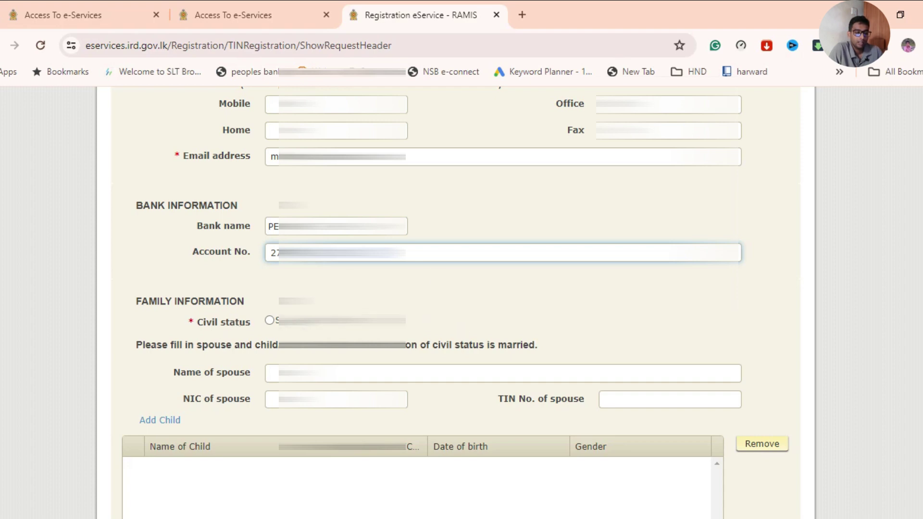
click(474, 312)
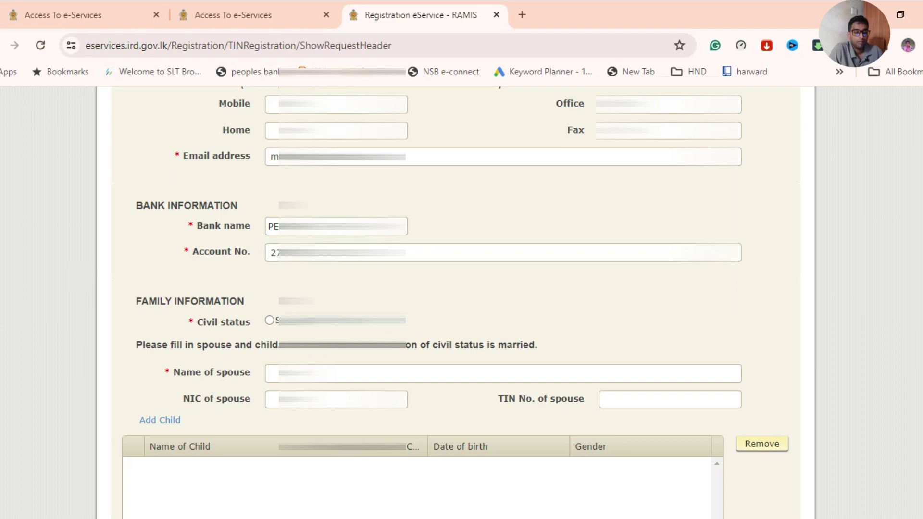
Enter the spouse's name under Family information and begin adding a child.
scroll(462, 288, down, 1)
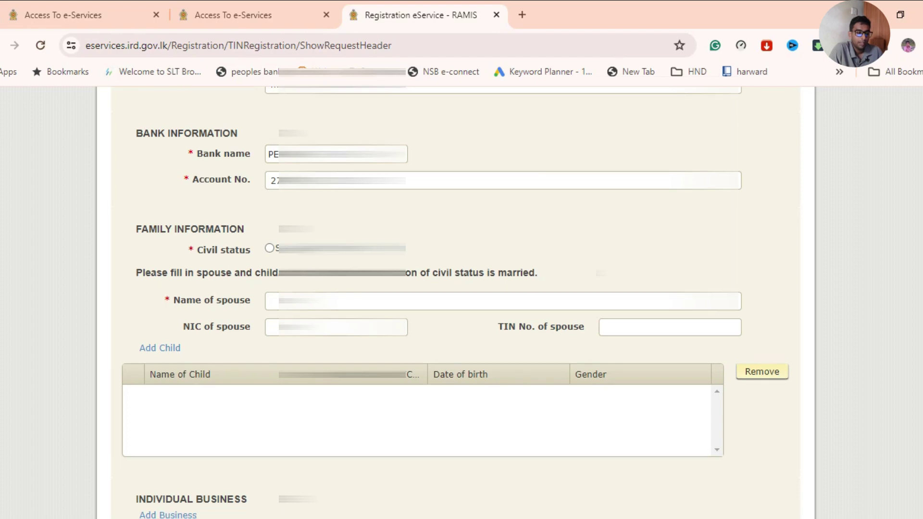
scroll(455, 303, down, 1)
click(481, 230)
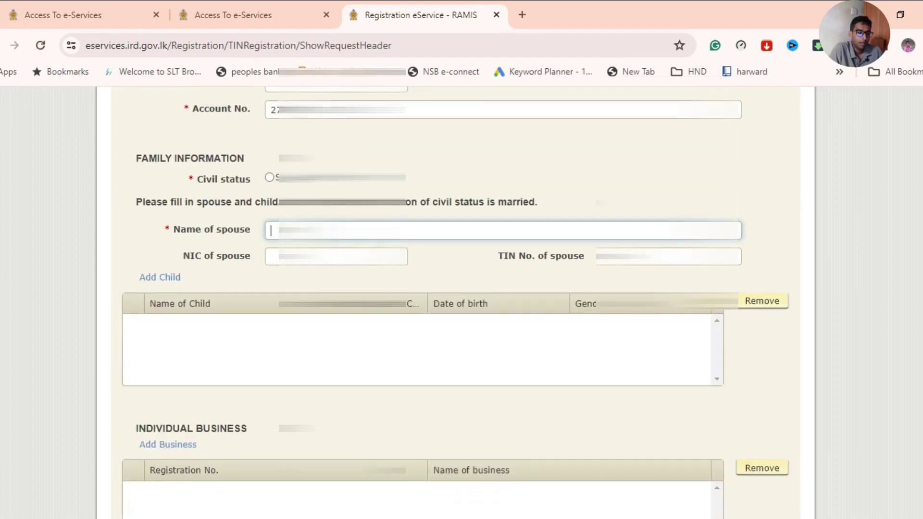
text(M)
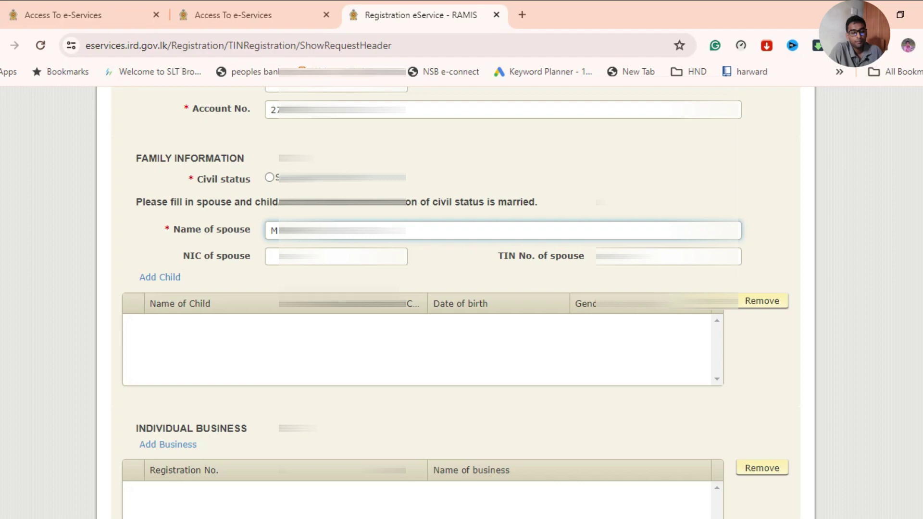
click(156, 283)
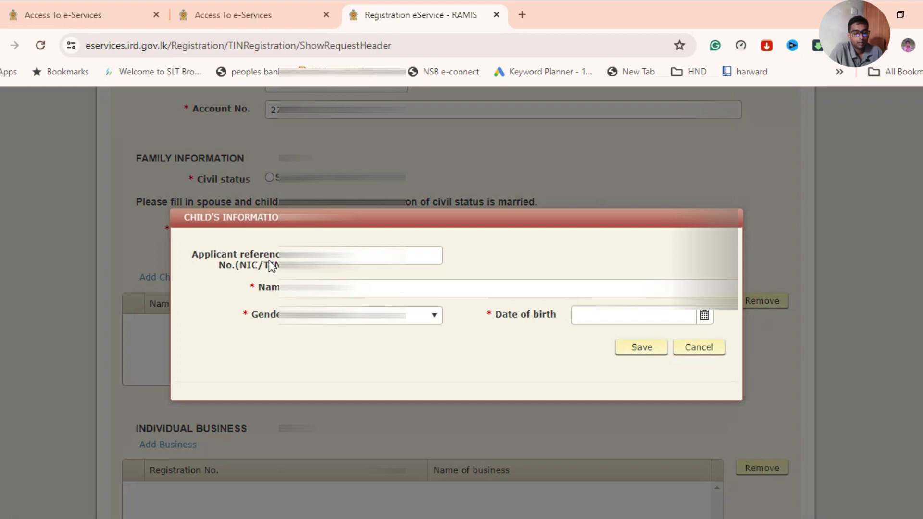
Enter the child's name and set the child's gender to FEMALE.
click(336, 288)
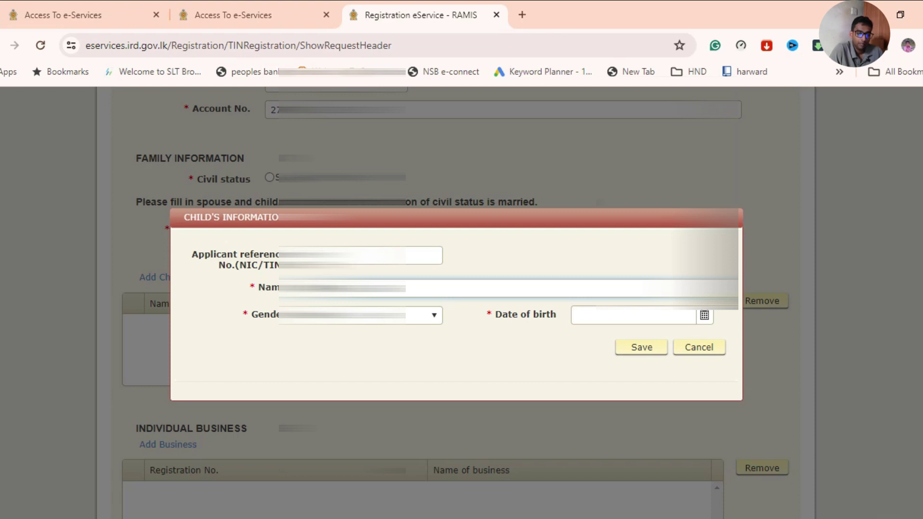
text(ADH)
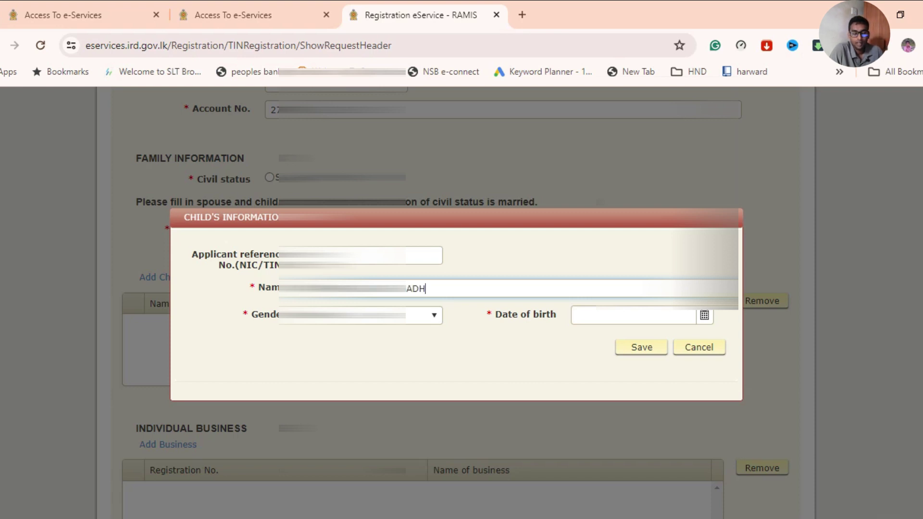
text(URYA)
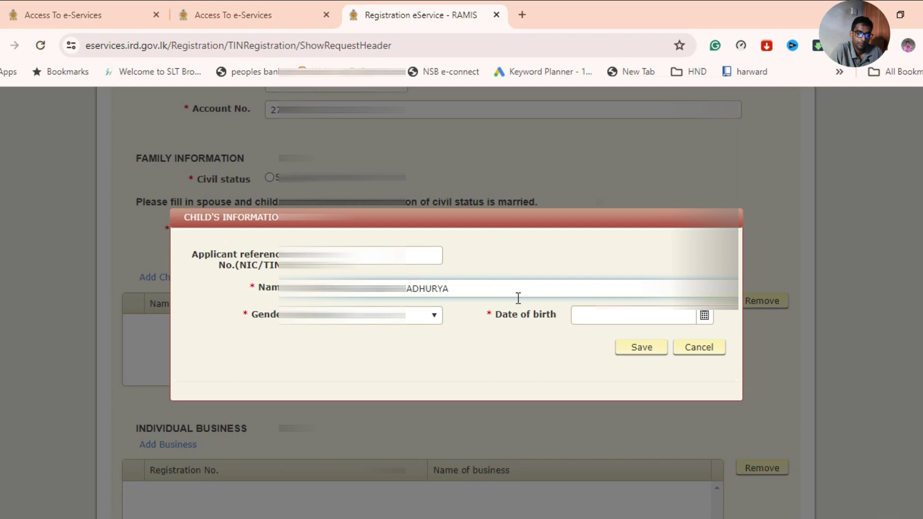
click(408, 316)
click(355, 351)
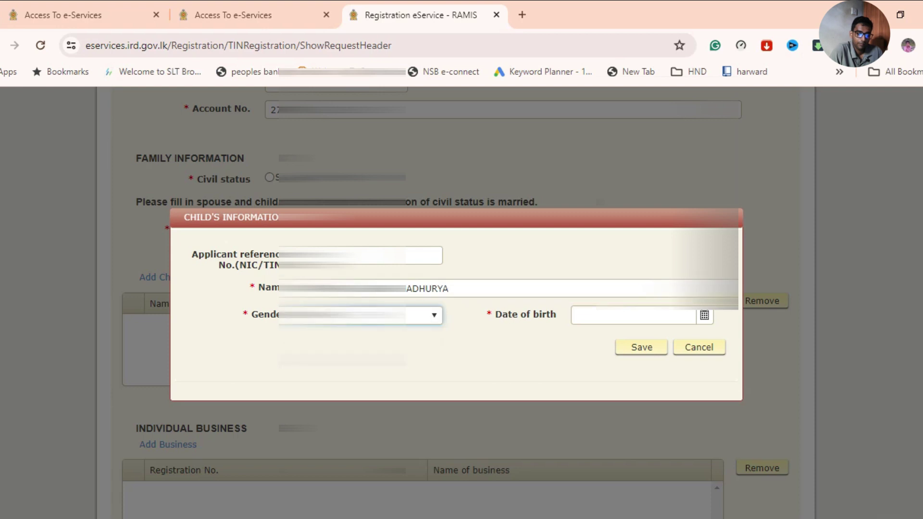
Pick the child's date of birth from the calendar and save the child entry.
click(704, 318)
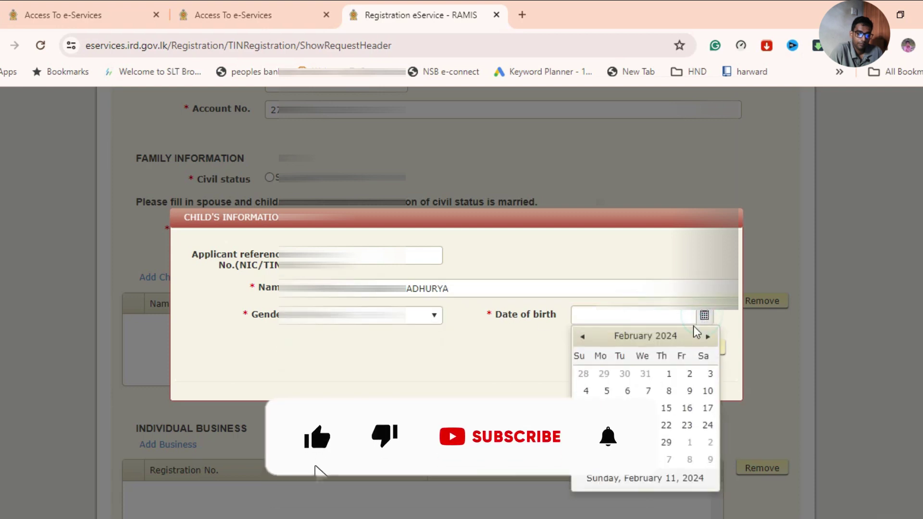
click(673, 336)
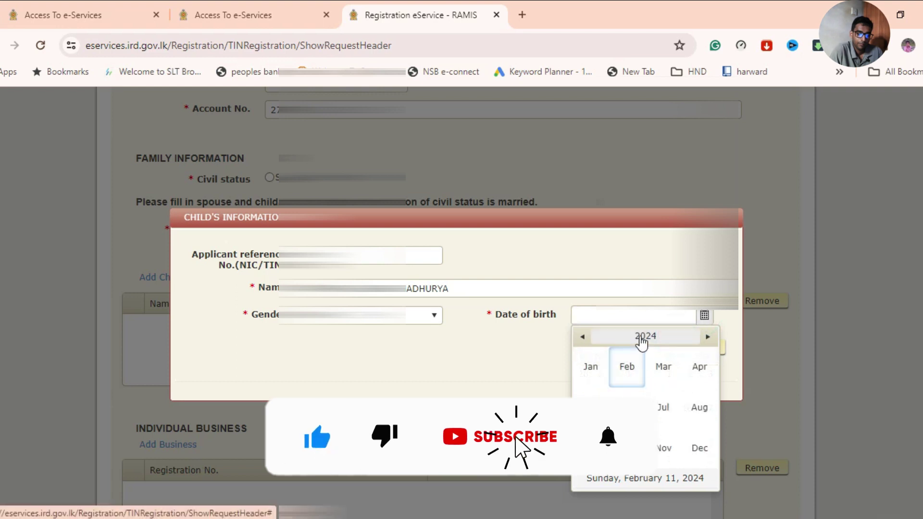
click(668, 339)
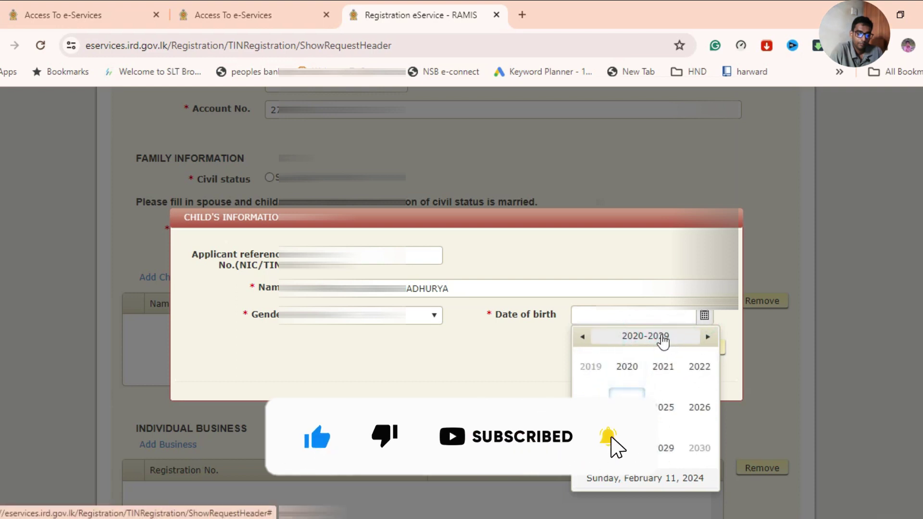
click(662, 366)
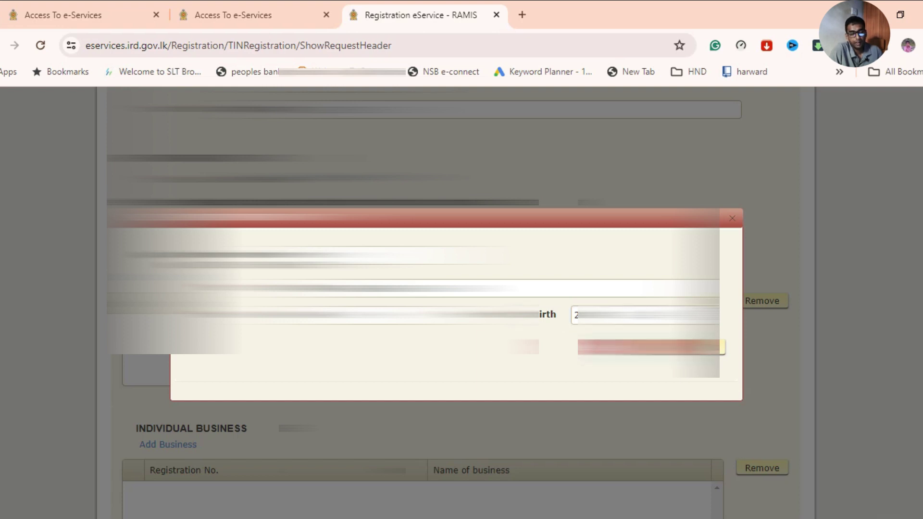
key(Escape)
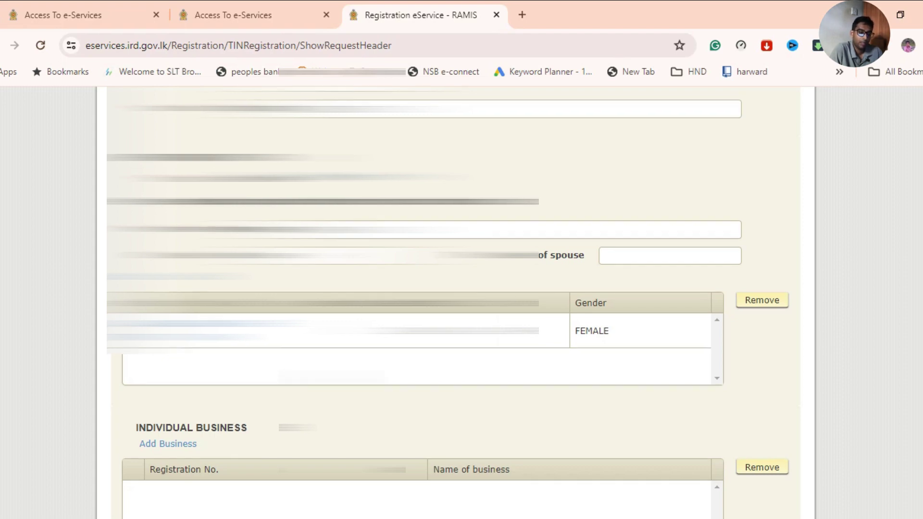
scroll(454, 303, down, 1)
Select the purpose of registration at the form's end and attempt to proceed with Next.
scroll(454, 303, down, 1)
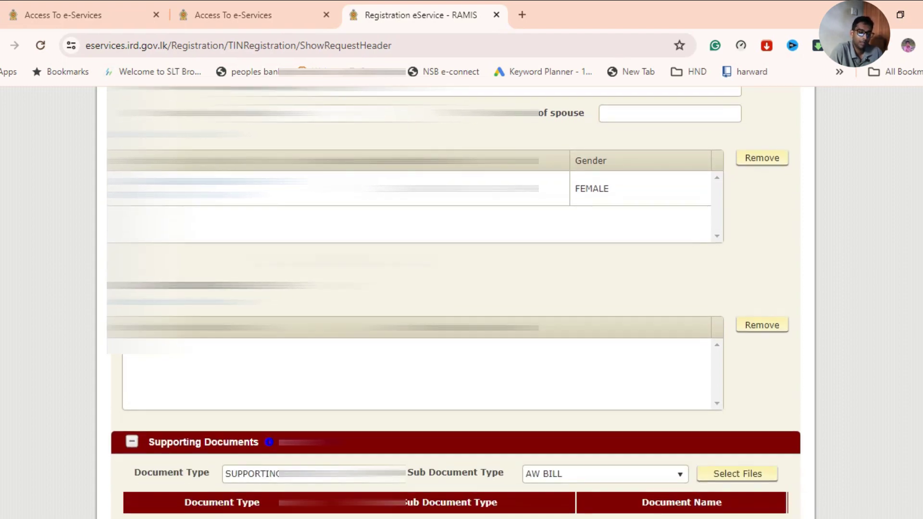
scroll(454, 302, down, 2)
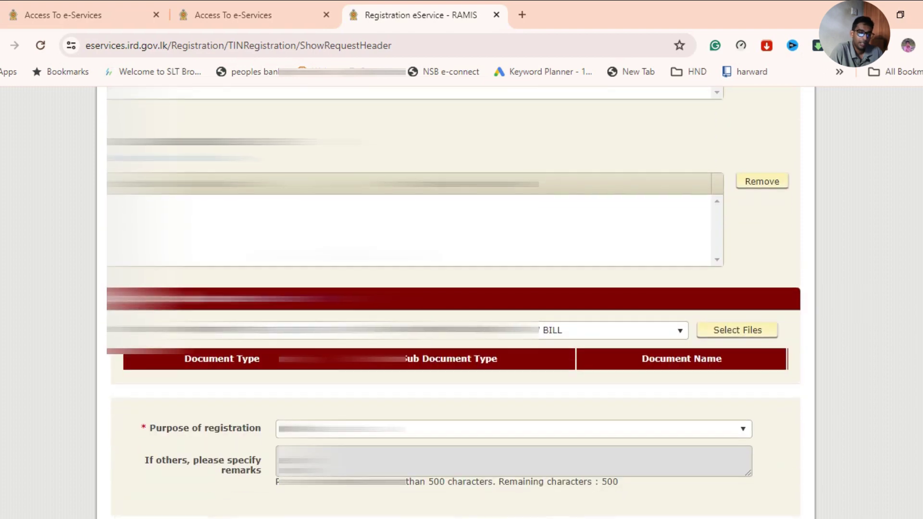
scroll(454, 303, down, 1)
scroll(454, 303, down, 1)
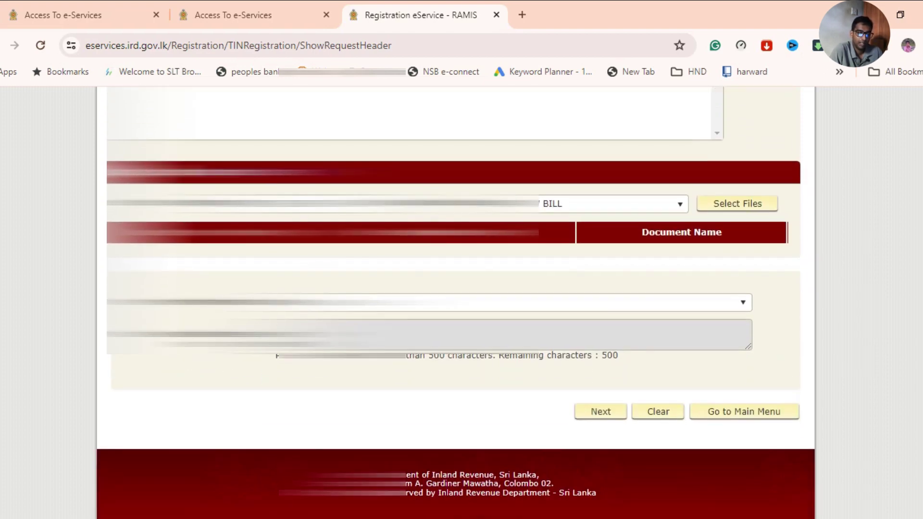
click(454, 302)
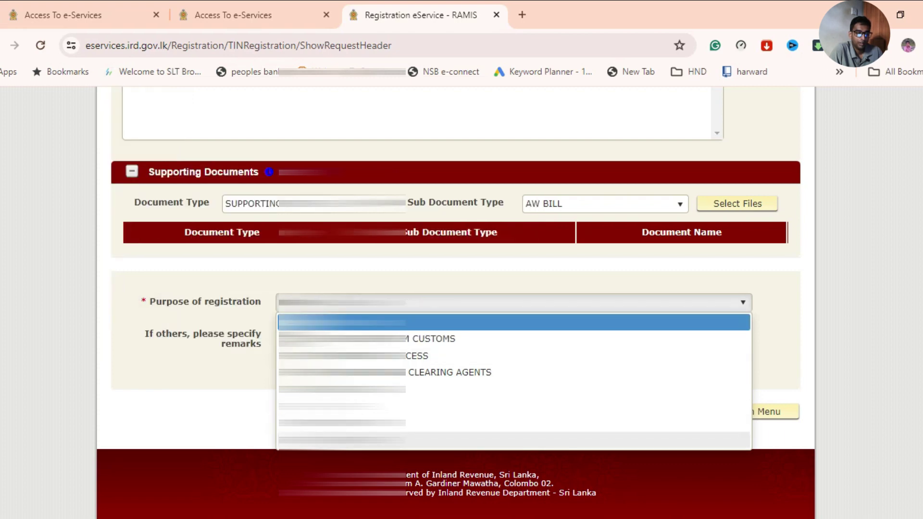
click(513, 440)
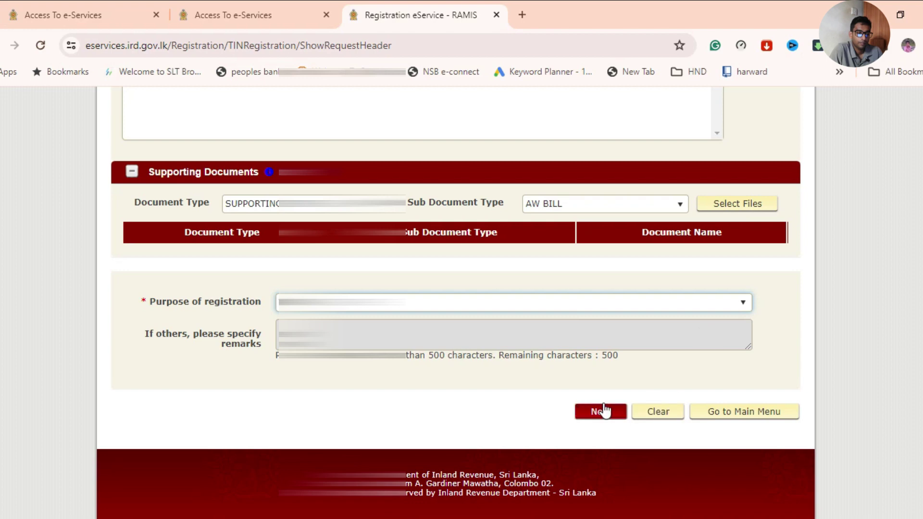
click(604, 411)
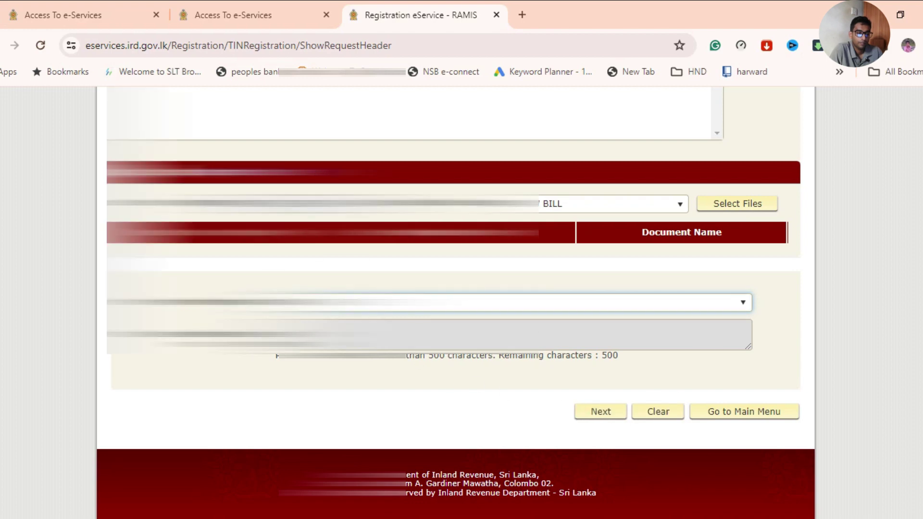
scroll(572, 326, up, 3)
scroll(453, 303, up, 3)
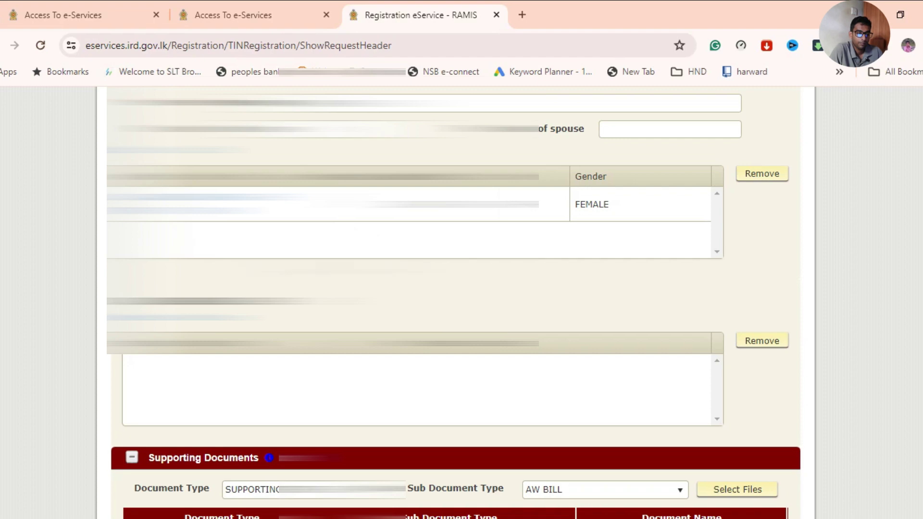
scroll(454, 303, up, 6)
scroll(454, 303, up, 12)
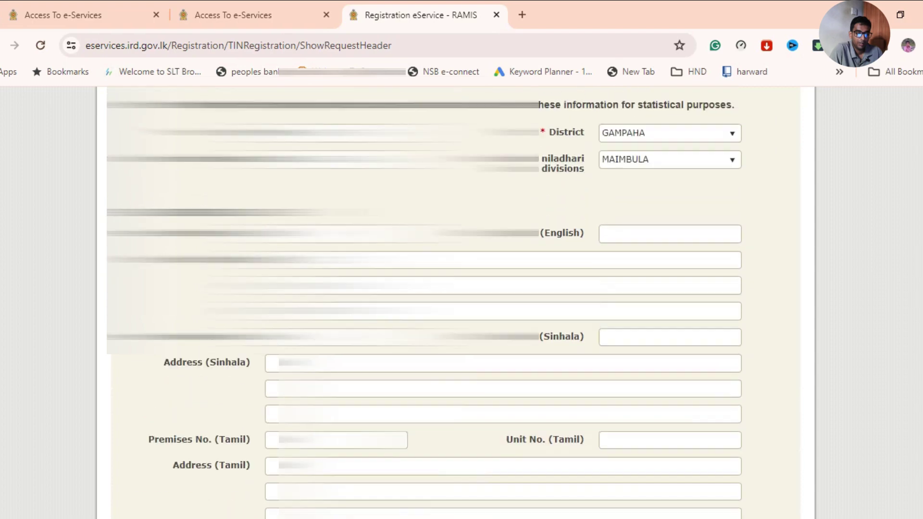
scroll(454, 303, up, 10)
scroll(454, 303, up, 9)
scroll(454, 303, down, 15)
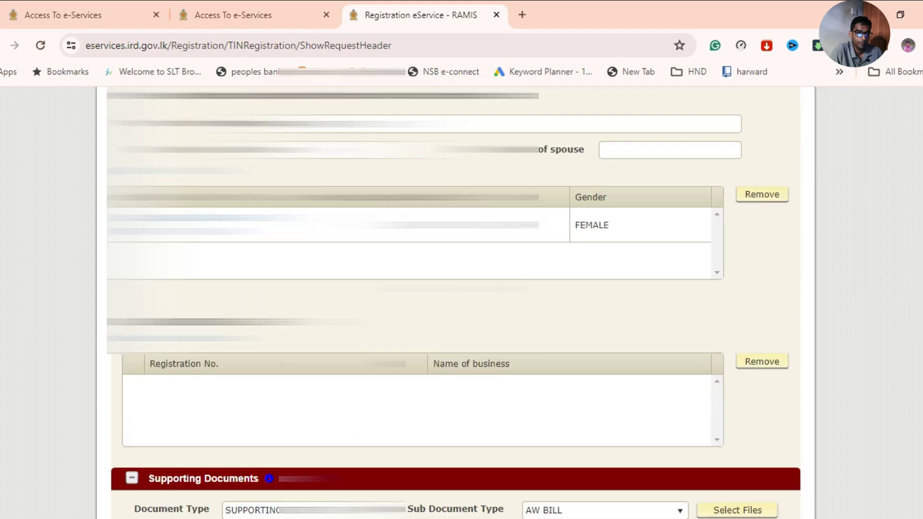
scroll(455, 303, down, 6)
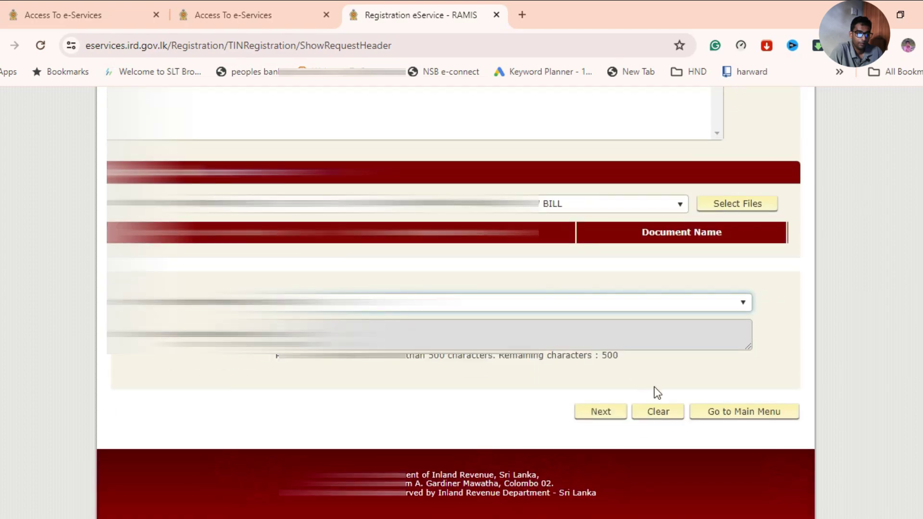
Retry Next, then set Sub Document Type to NATIONAL IDENTITY CARD.
click(602, 414)
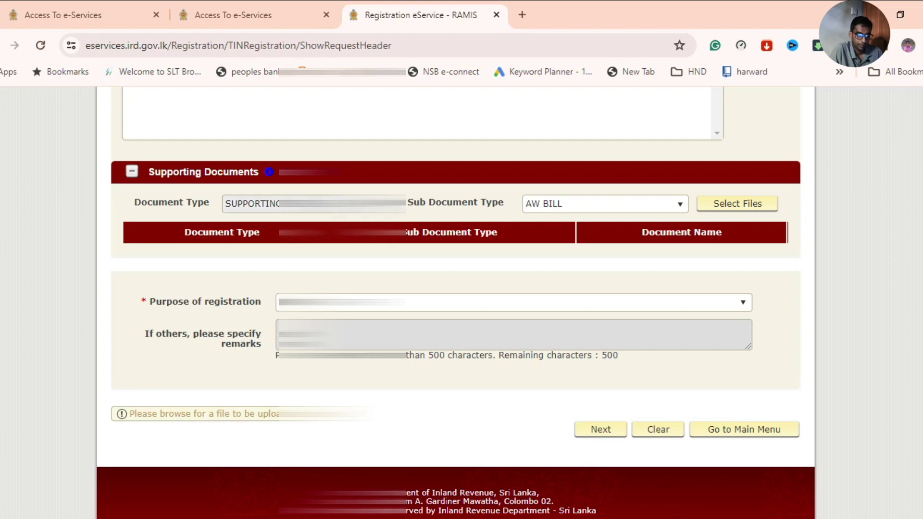
click(591, 208)
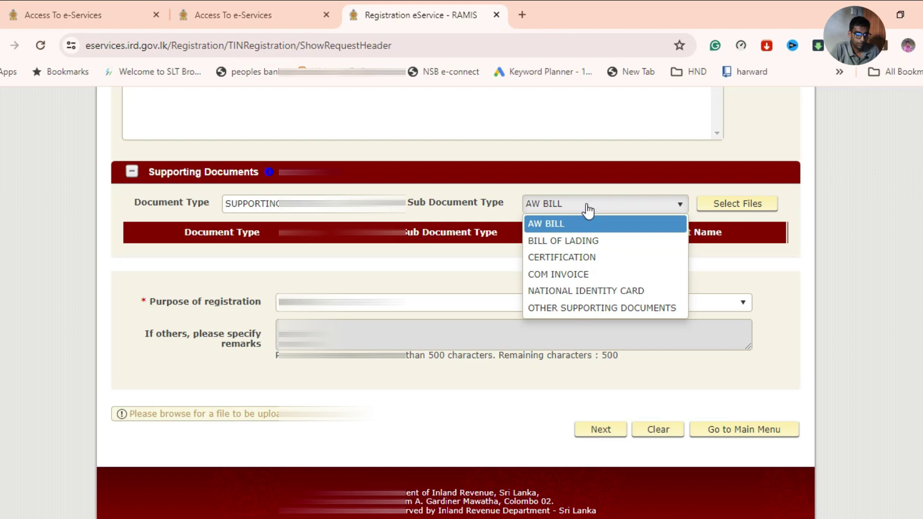
click(601, 290)
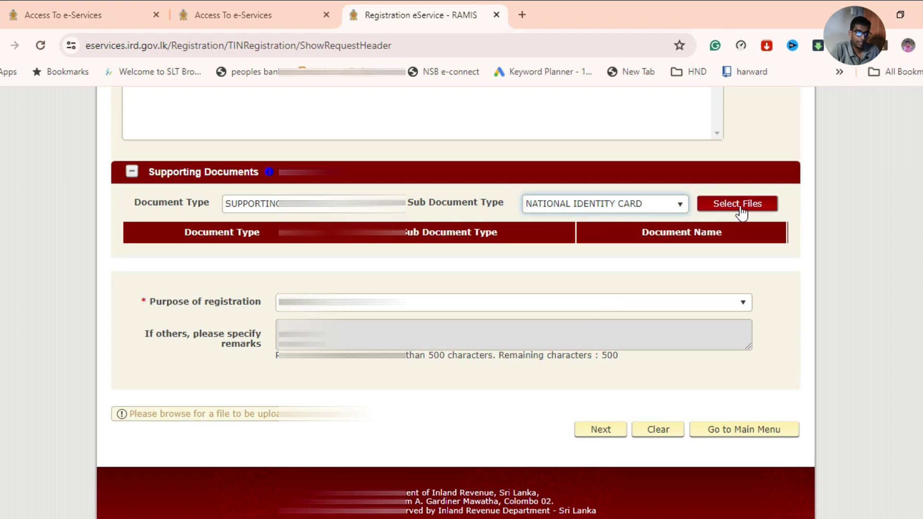
Use Select Files to bring up the Windows file picker for the identity card image.
click(711, 207)
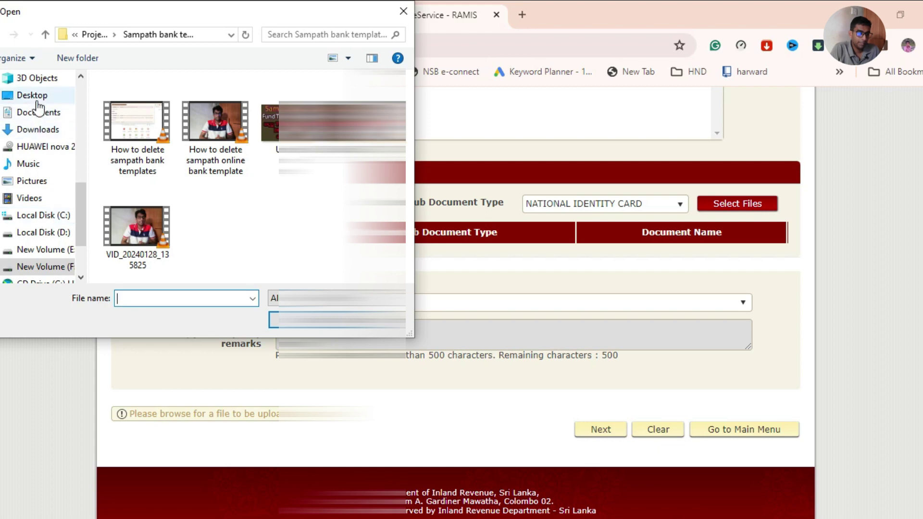
From Desktop > Uni > ID COPY & PP, upload IMG_20180320_103108.jpg as the first national identity card document.
click(35, 97)
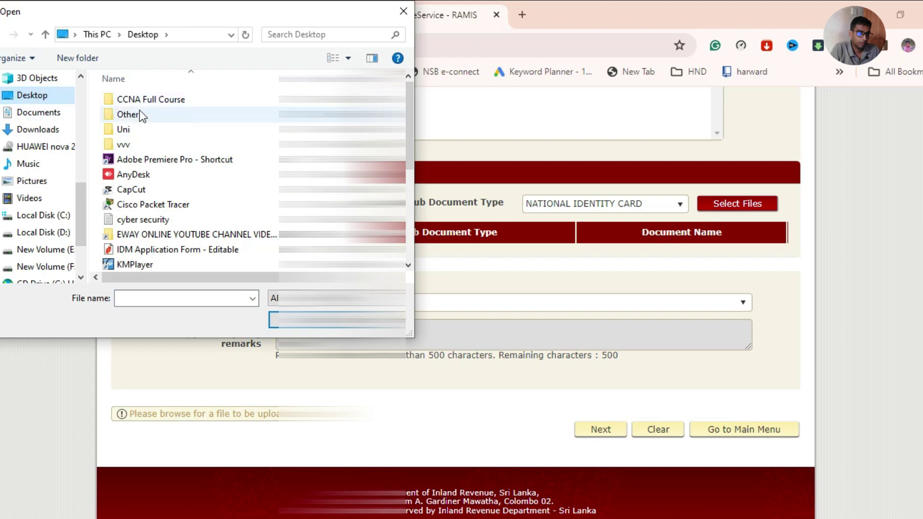
double_click(126, 131)
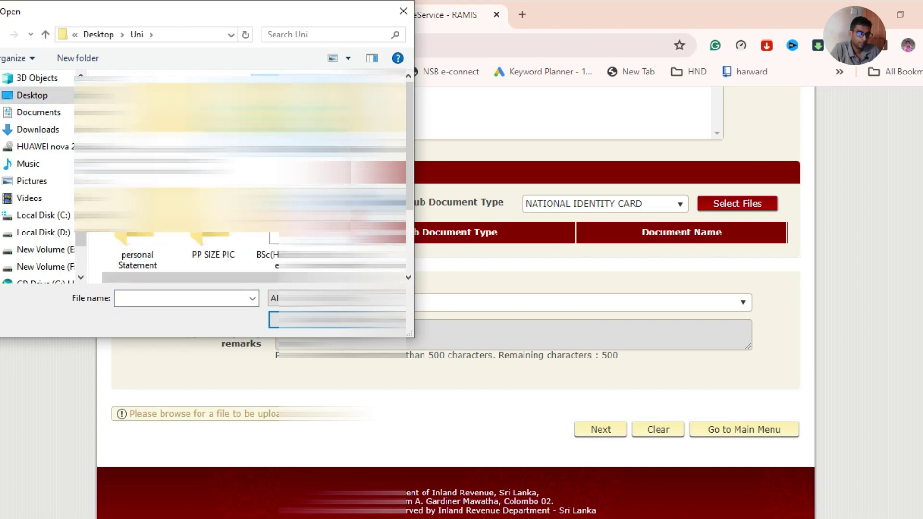
key(Return)
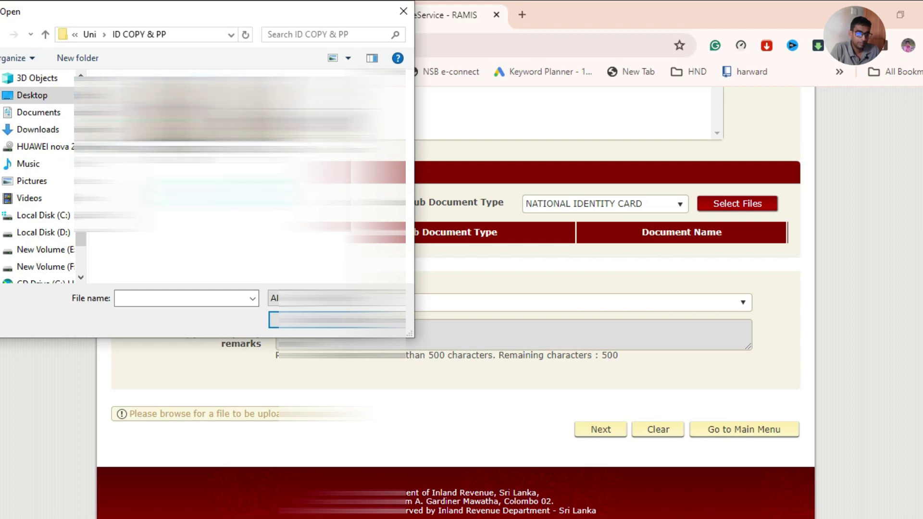
click(217, 111)
click(137, 110)
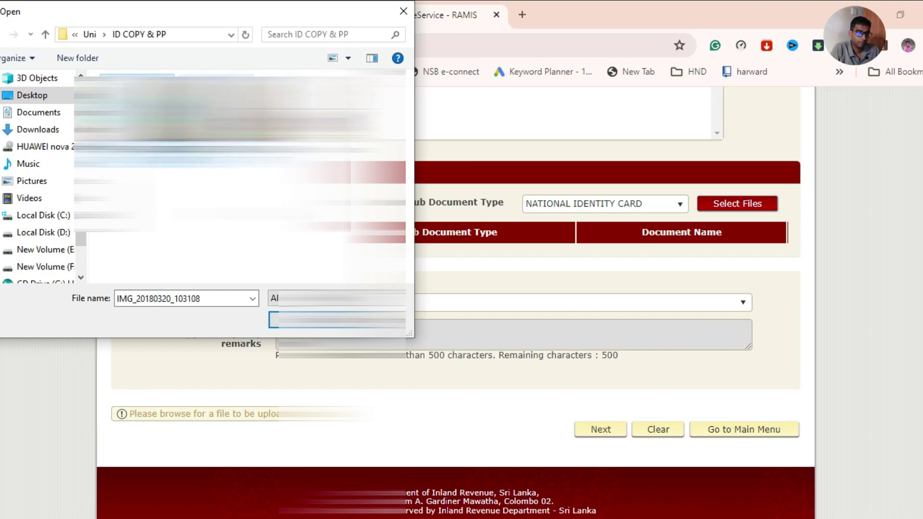
click(288, 320)
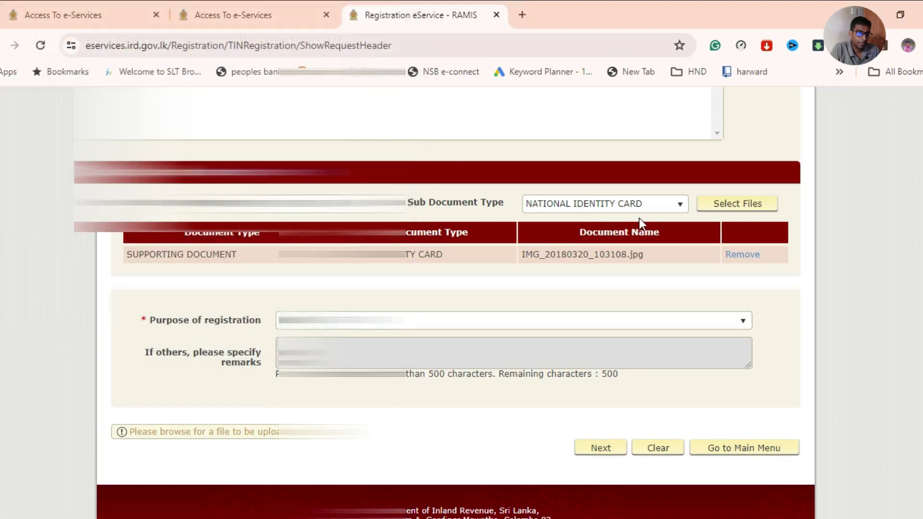
Upload IMG_20180320_103137.jpg as the second identity card document and submit the form.
click(720, 207)
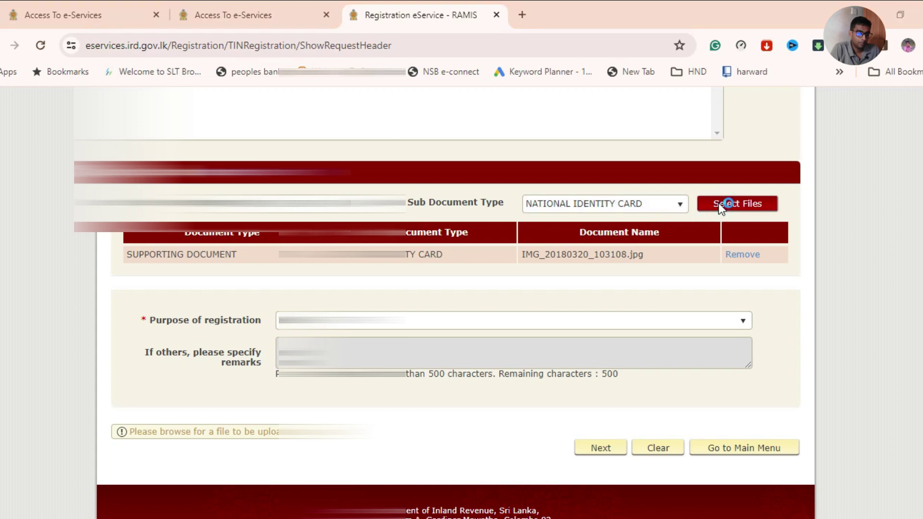
click(216, 120)
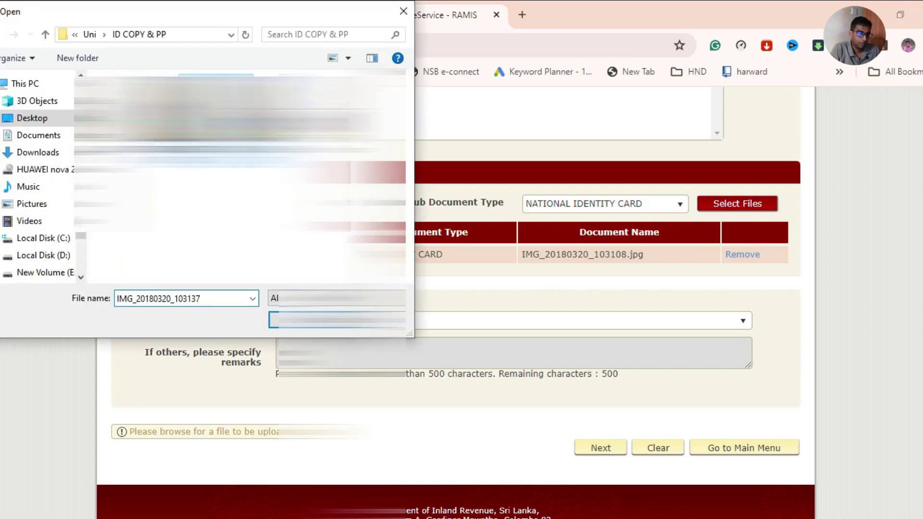
click(337, 320)
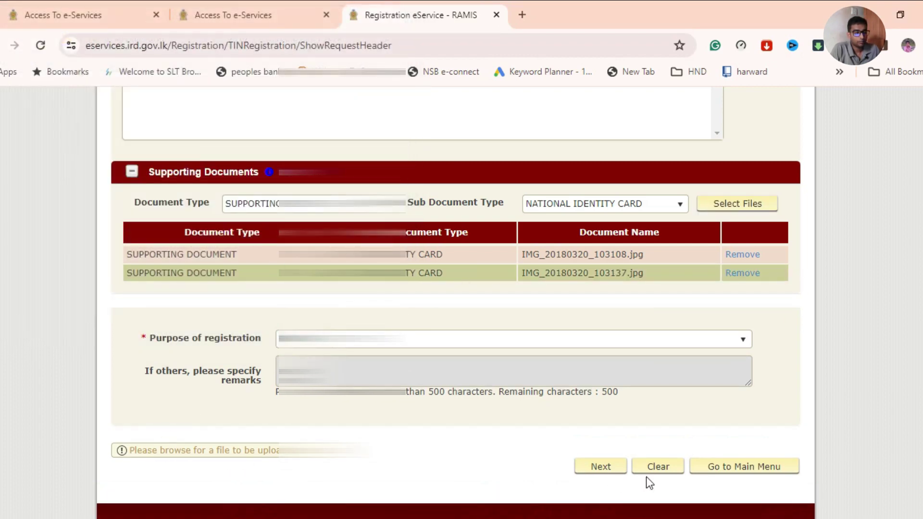
scroll(586, 414, down, 1)
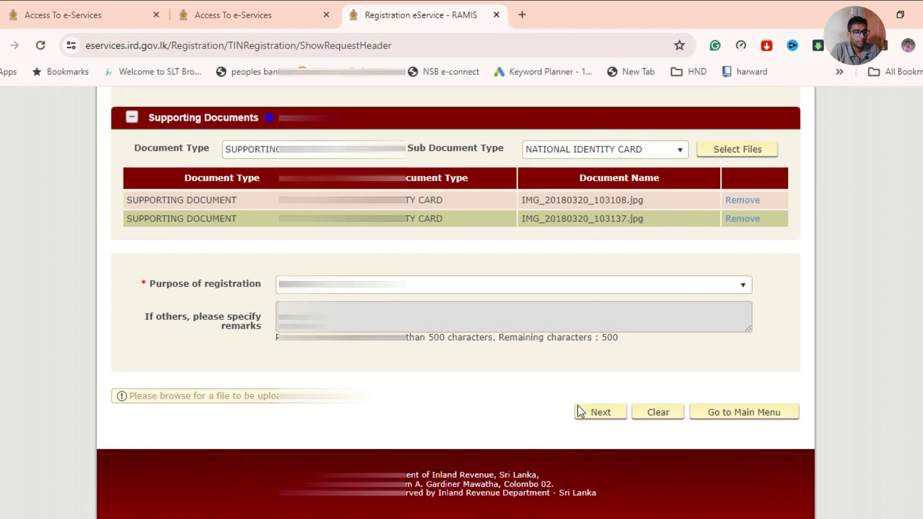
click(601, 412)
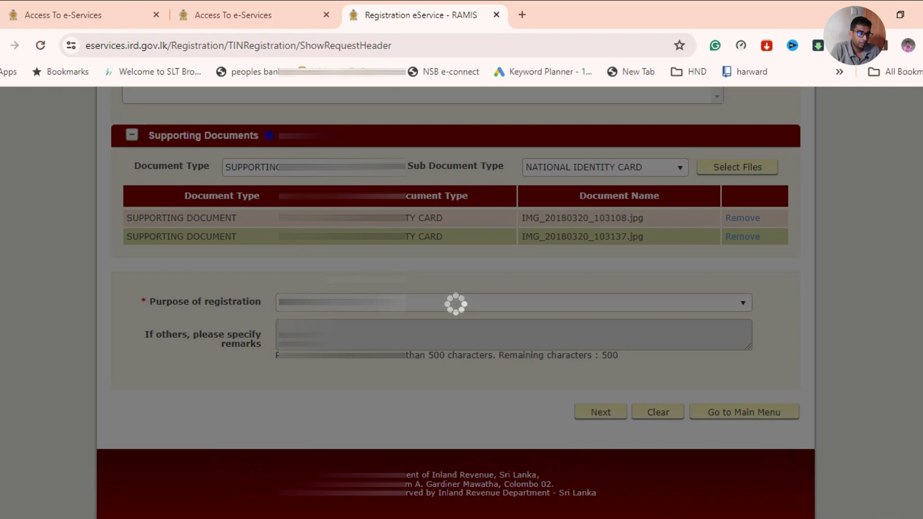
scroll(456, 303, down, 1)
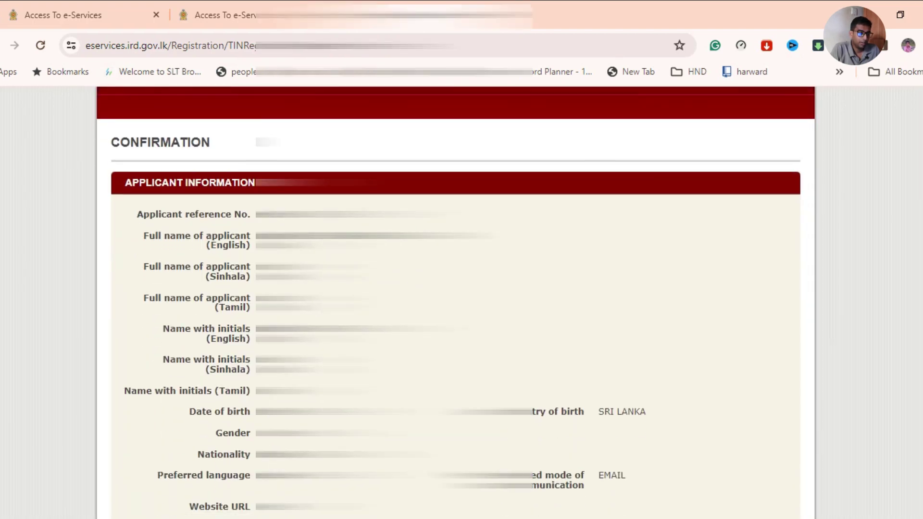
scroll(456, 303, down, 1)
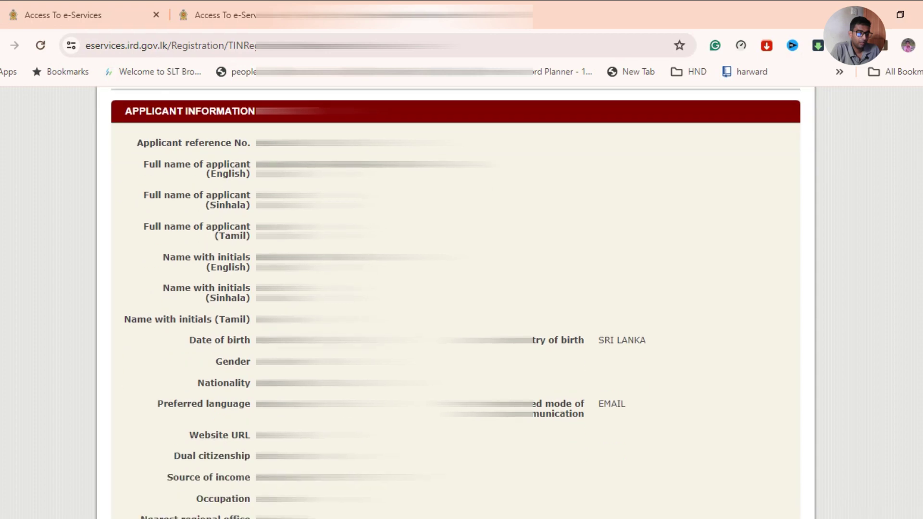
scroll(456, 303, down, 1)
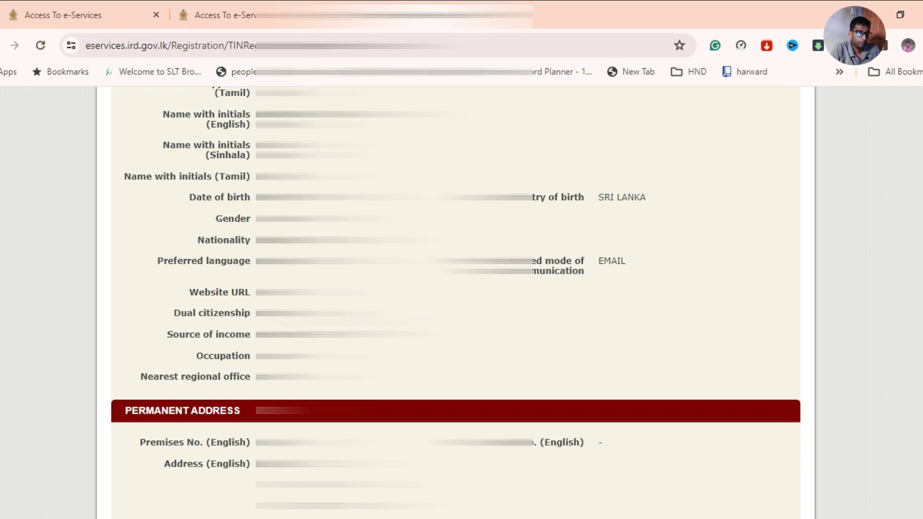
scroll(456, 303, down, 2)
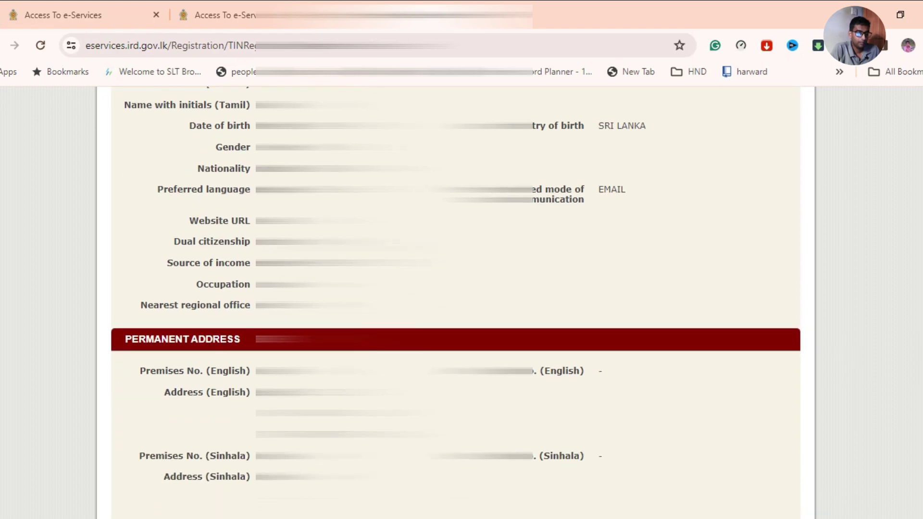
scroll(456, 302, down, 2)
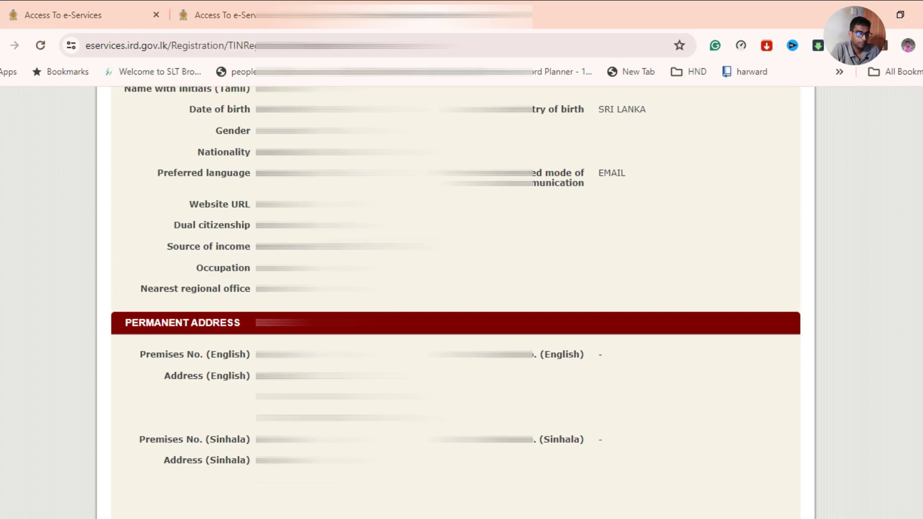
scroll(456, 302, down, 2)
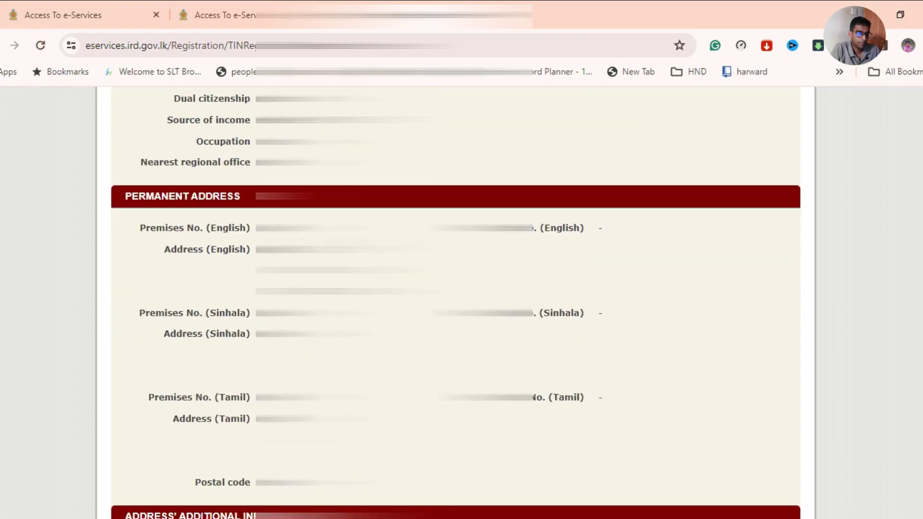
scroll(456, 302, down, 18)
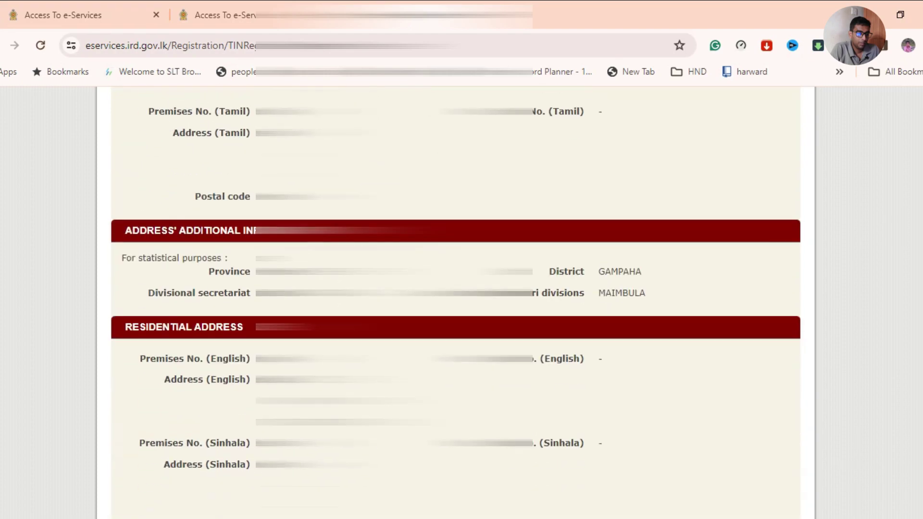
scroll(456, 303, down, 13)
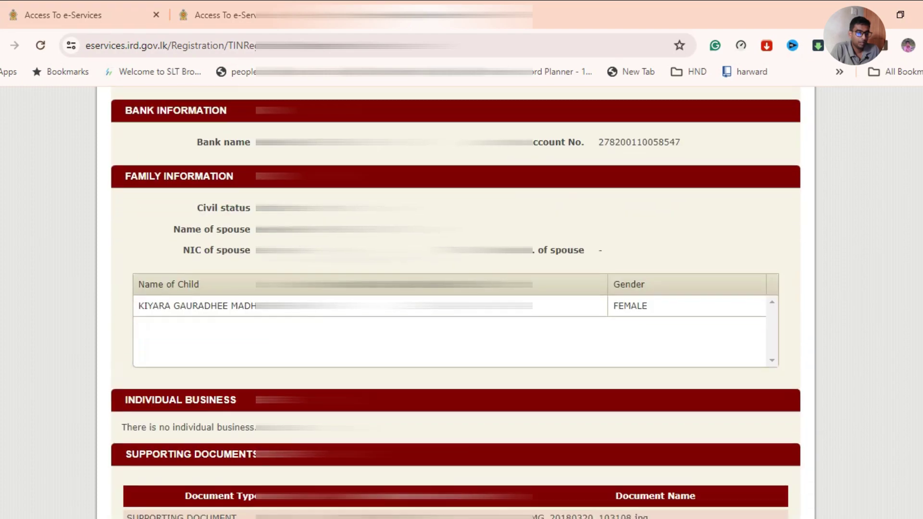
scroll(455, 303, down, 8)
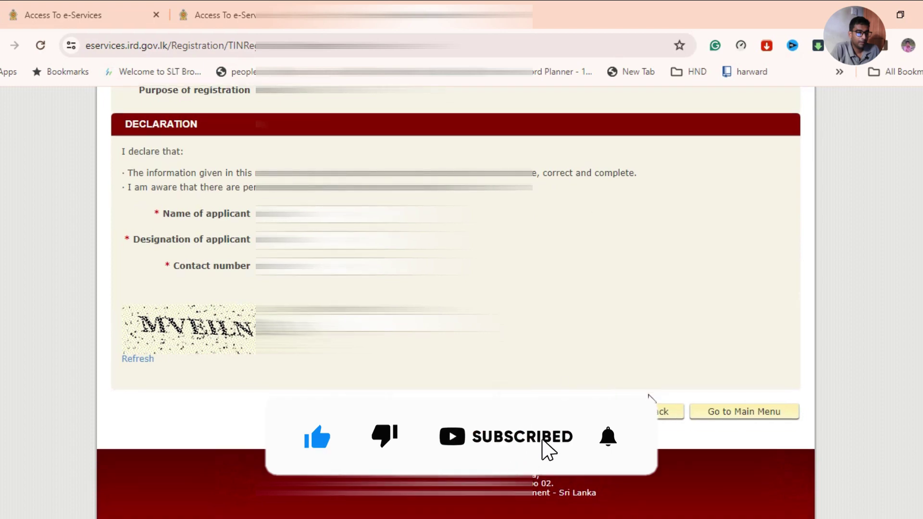
click(671, 412)
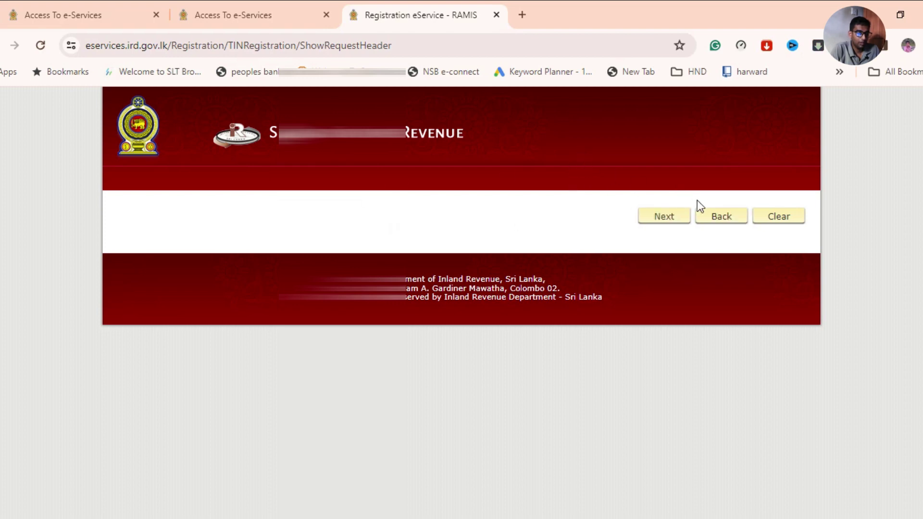
Go back past the script error to the filled-in Taxpayer Registration Details form.
click(712, 218)
click(657, 217)
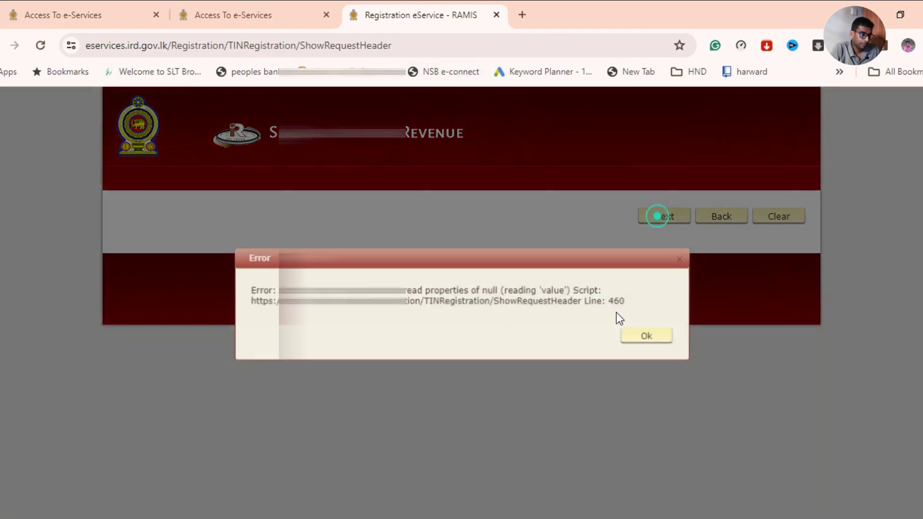
click(627, 338)
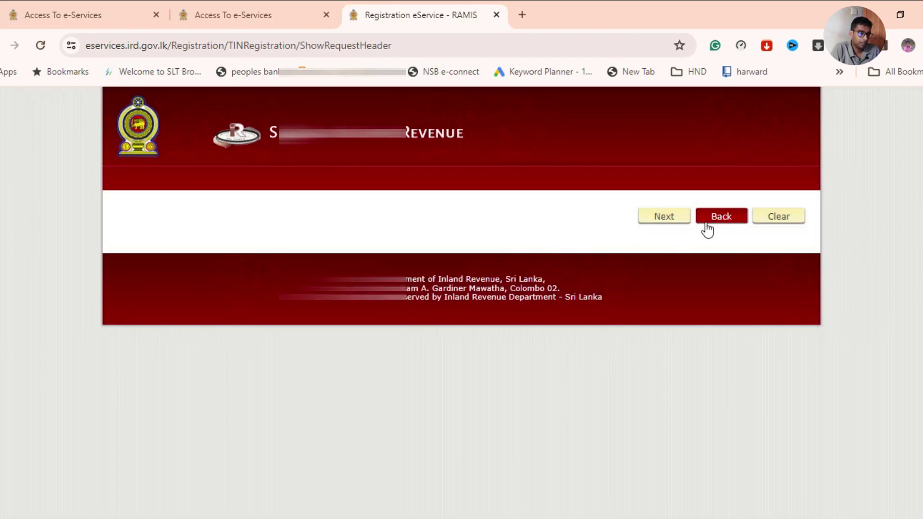
click(721, 217)
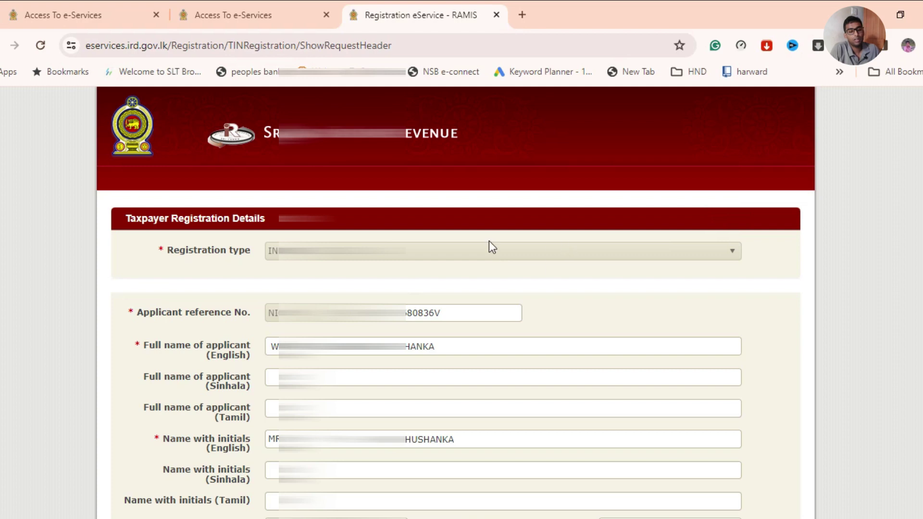
Scroll to the bottom of the registration form and proceed to the review page.
scroll(502, 250, down, 3)
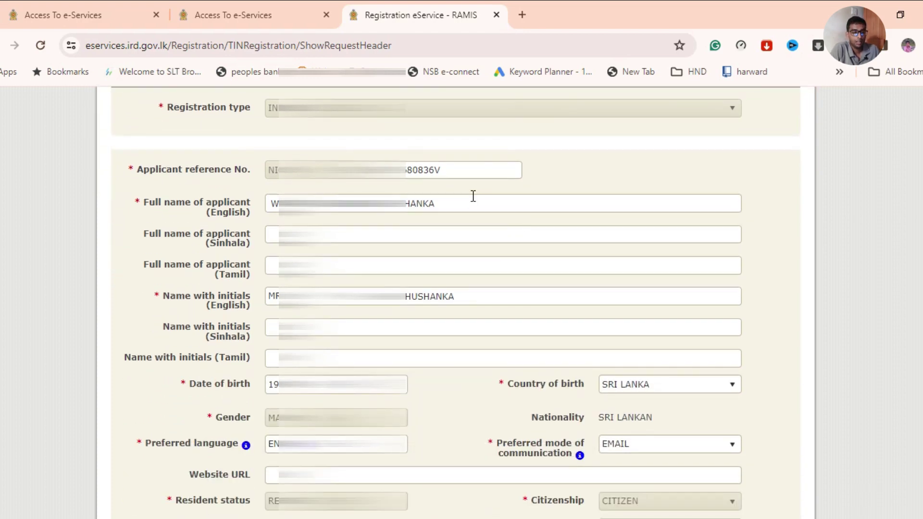
scroll(473, 195, down, 2)
scroll(473, 196, down, 4)
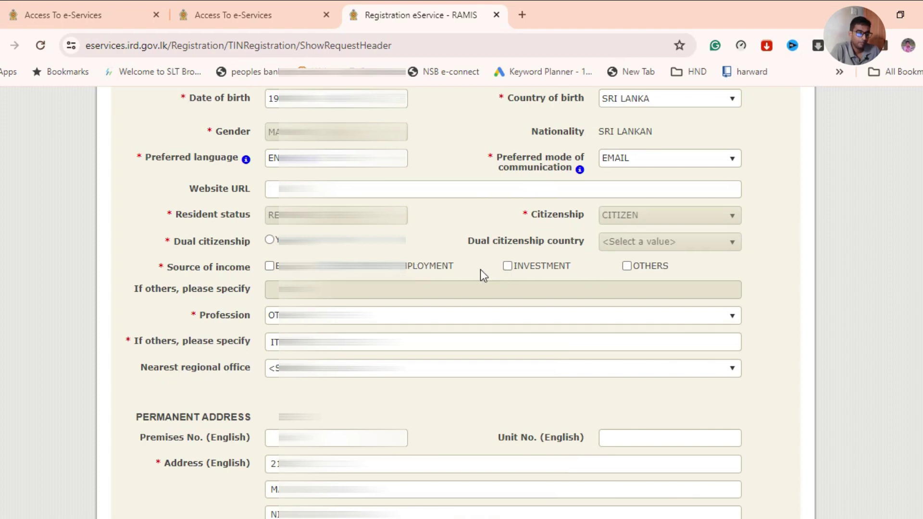
scroll(481, 269, down, 8)
scroll(483, 269, down, 18)
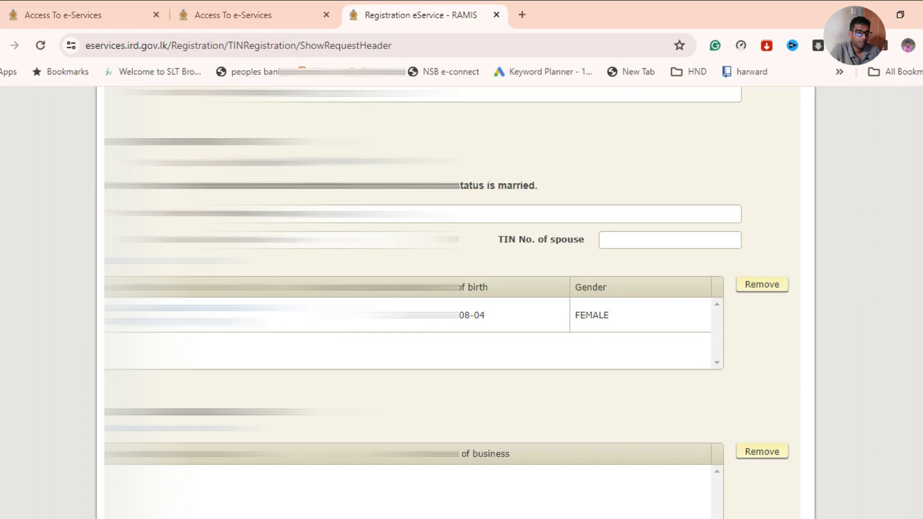
scroll(482, 269, down, 9)
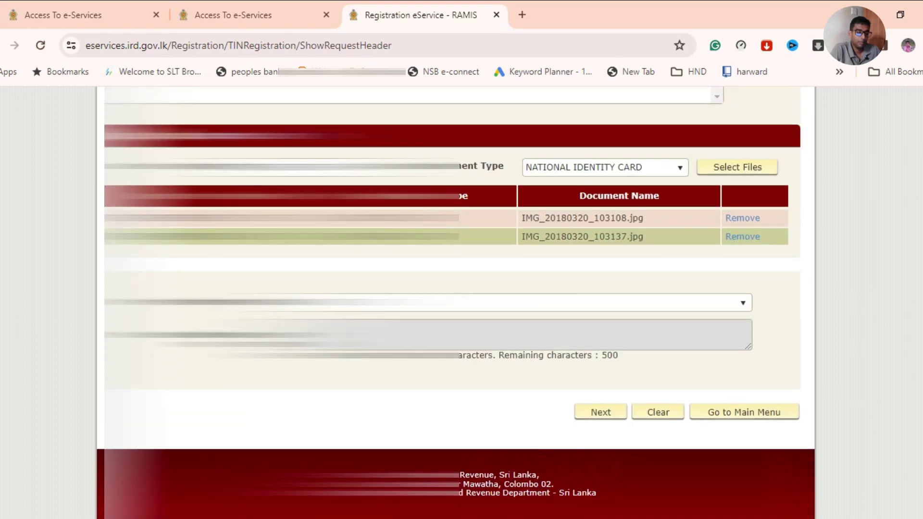
click(613, 416)
Scroll the registration request summary down to the Declaration section.
scroll(471, 259, down, 4)
scroll(480, 202, down, 7)
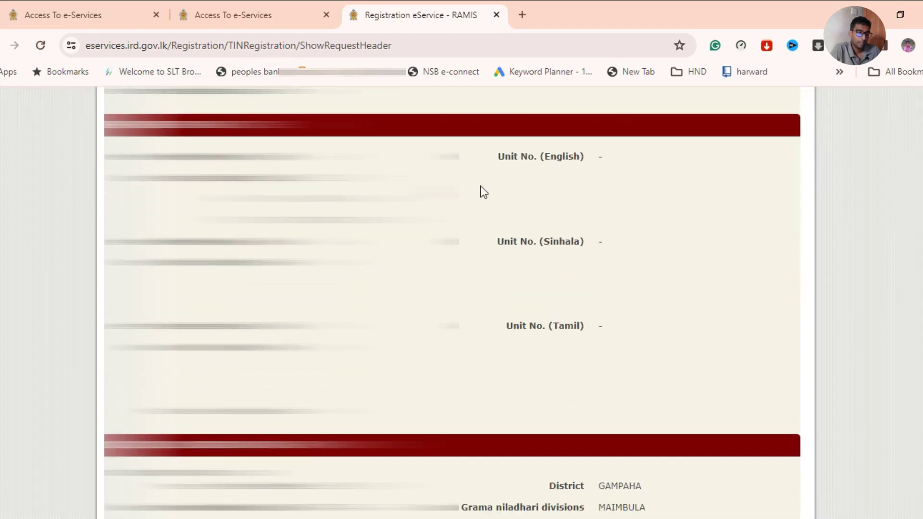
scroll(480, 187, down, 6)
scroll(480, 187, down, 2)
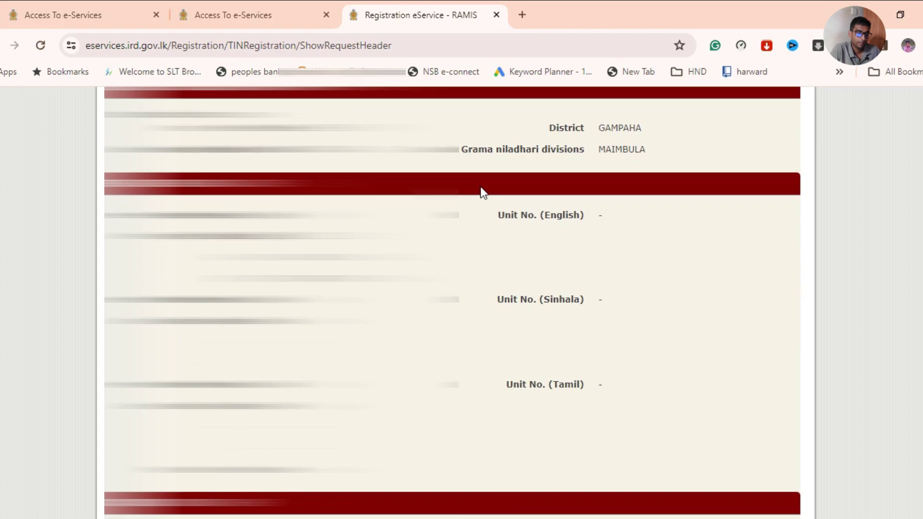
scroll(480, 188, down, 7)
scroll(480, 186, down, 2)
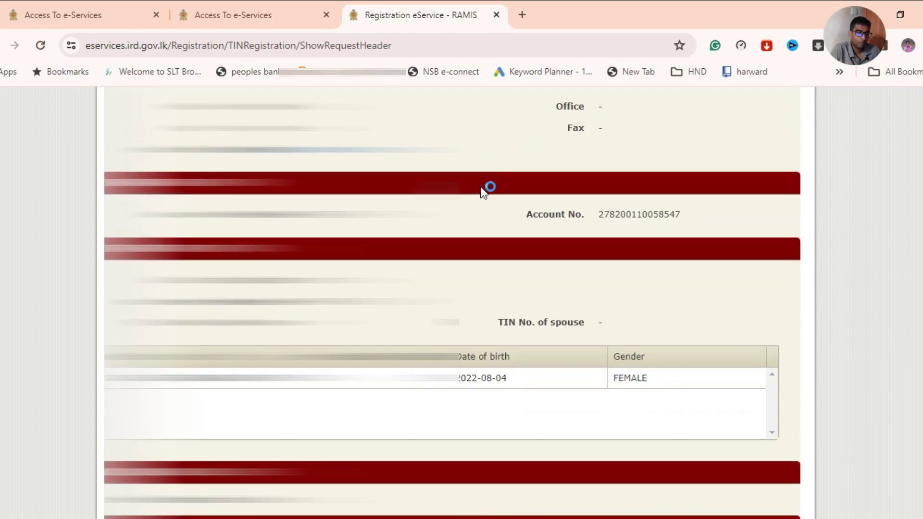
scroll(480, 187, down, 3)
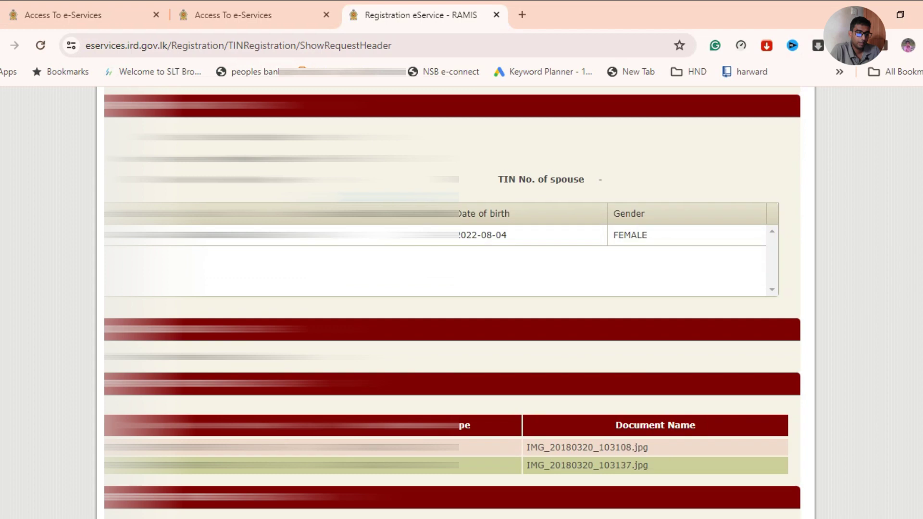
scroll(480, 186, down, 6)
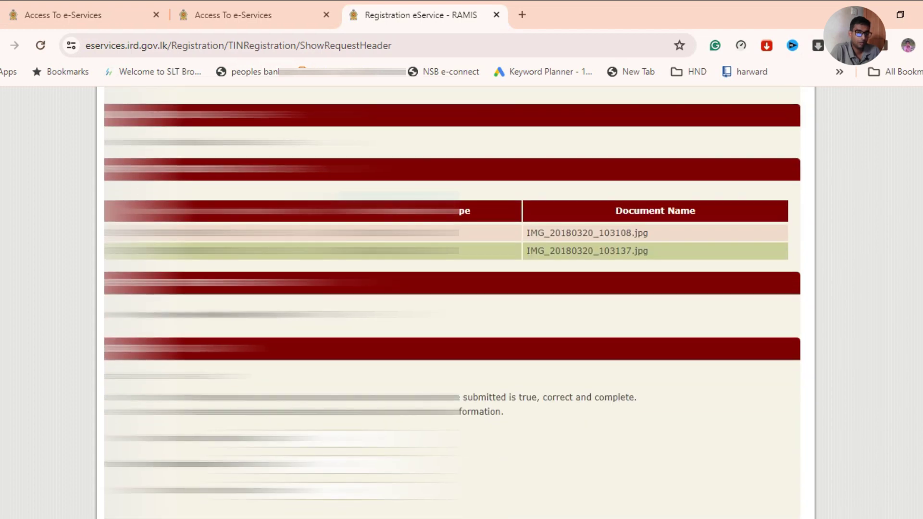
scroll(452, 302, down, 3)
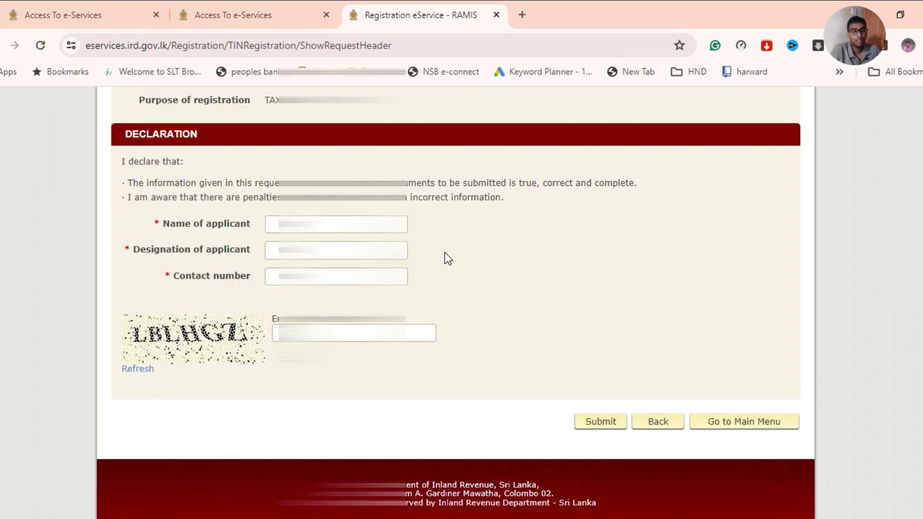
Start the applicant's name in the declaration, then search Google for 'english to sinhala' in a new tab.
click(271, 223)
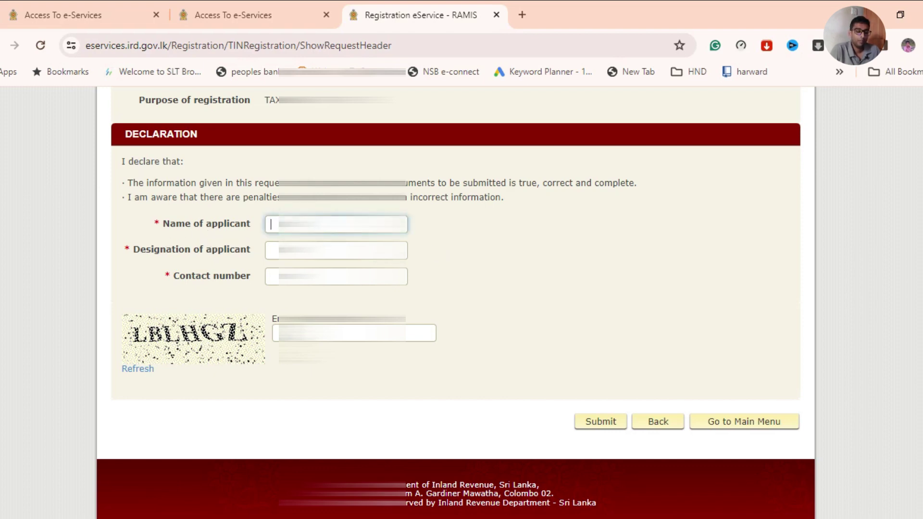
text(W)
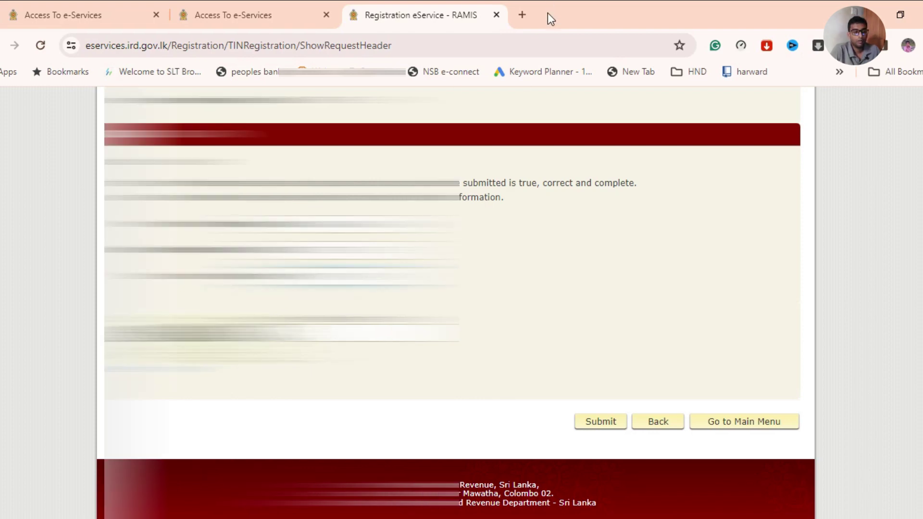
click(522, 14)
text(englsh)
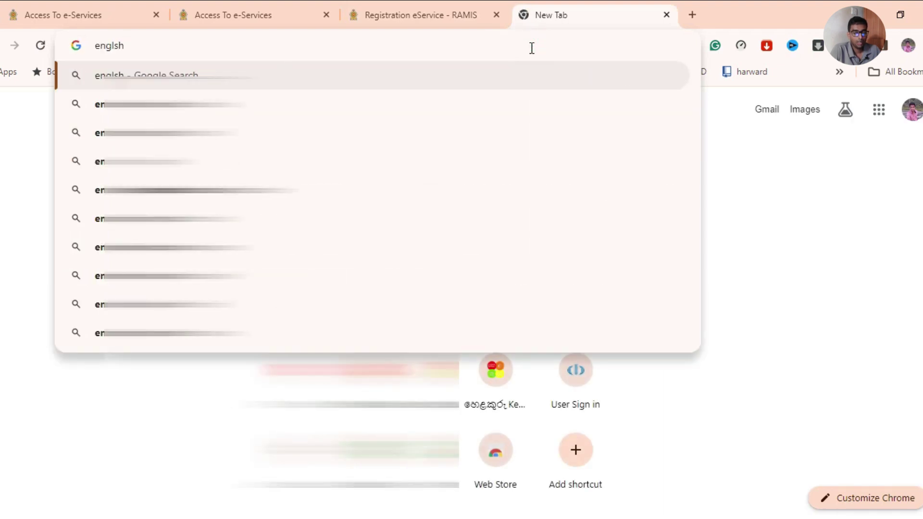
key(Down)
key(Return)
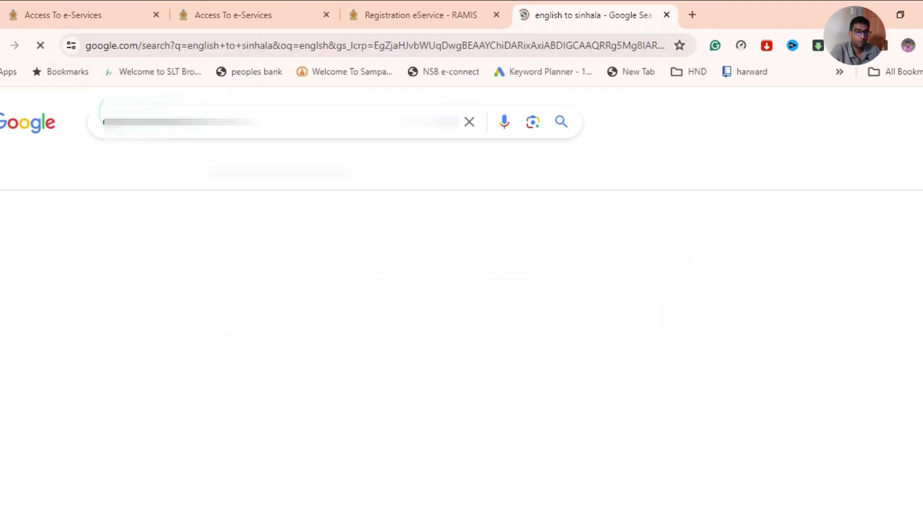